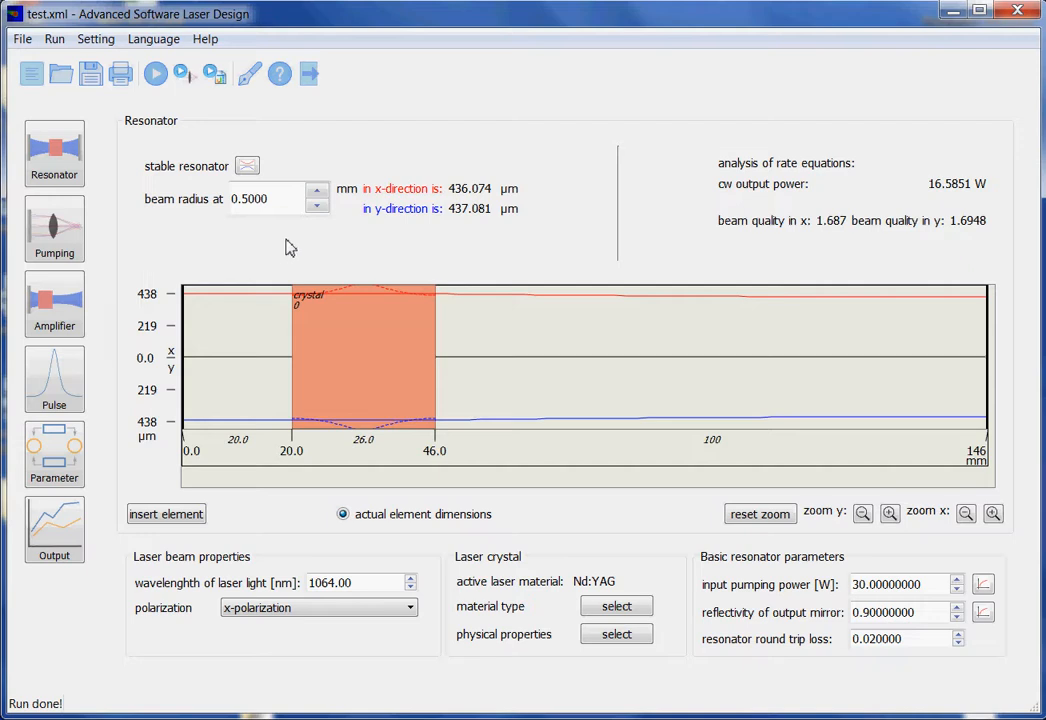
Review the pumping configuration and check which directory is set for the simulation results, leaving it as is
left_click(68, 255)
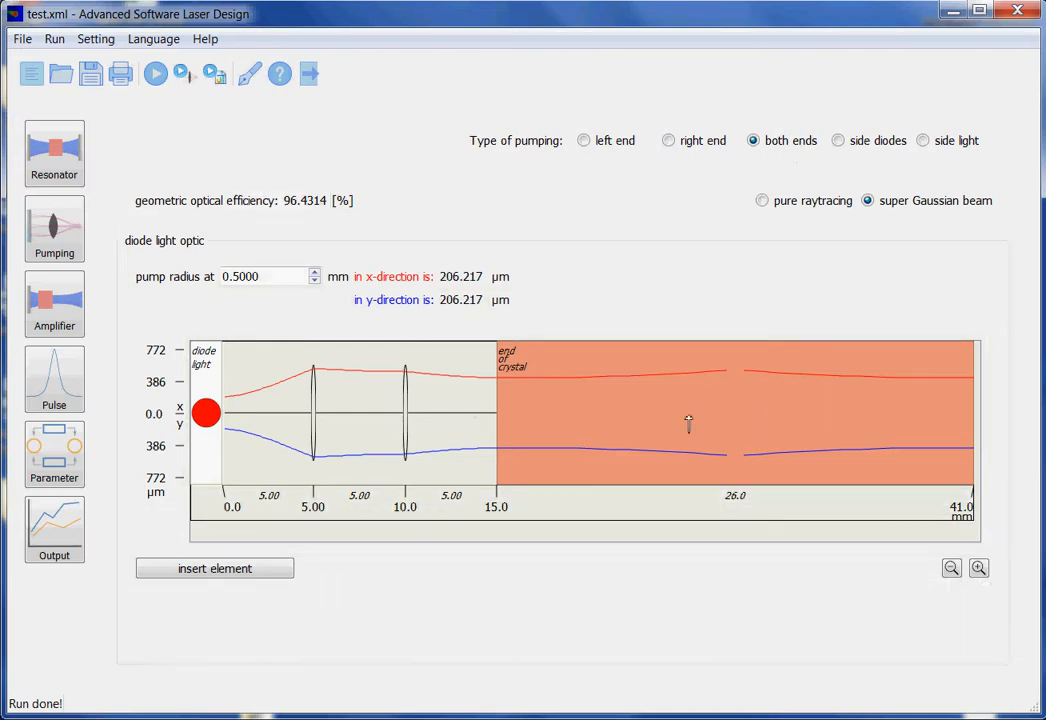
left_click(60, 172)
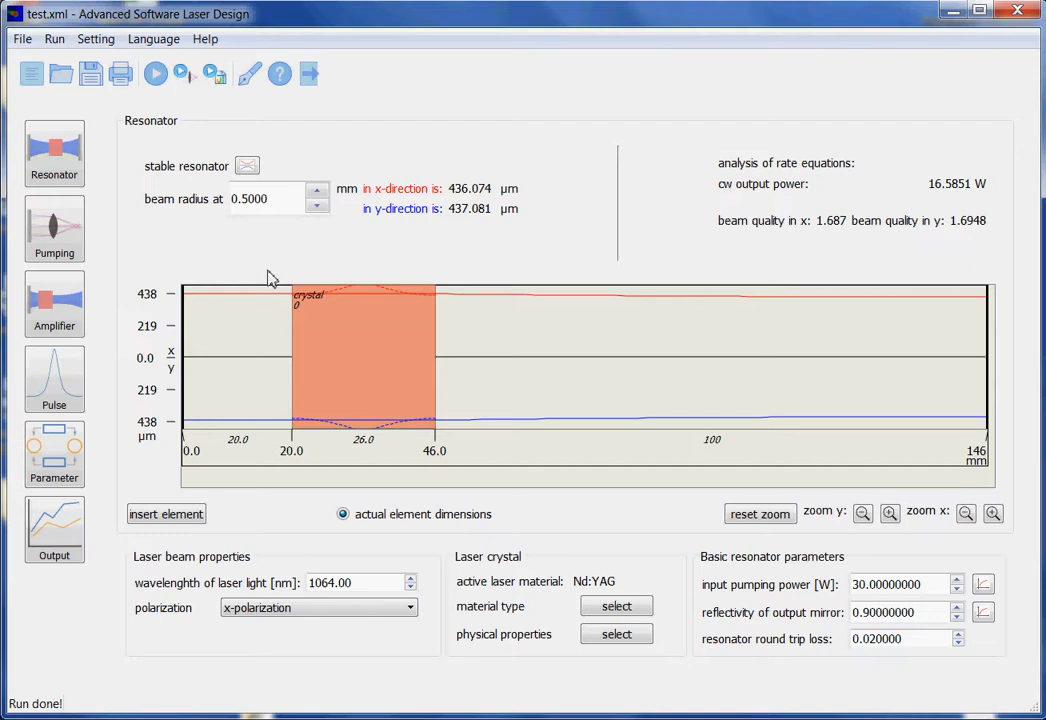
left_click(41, 480)
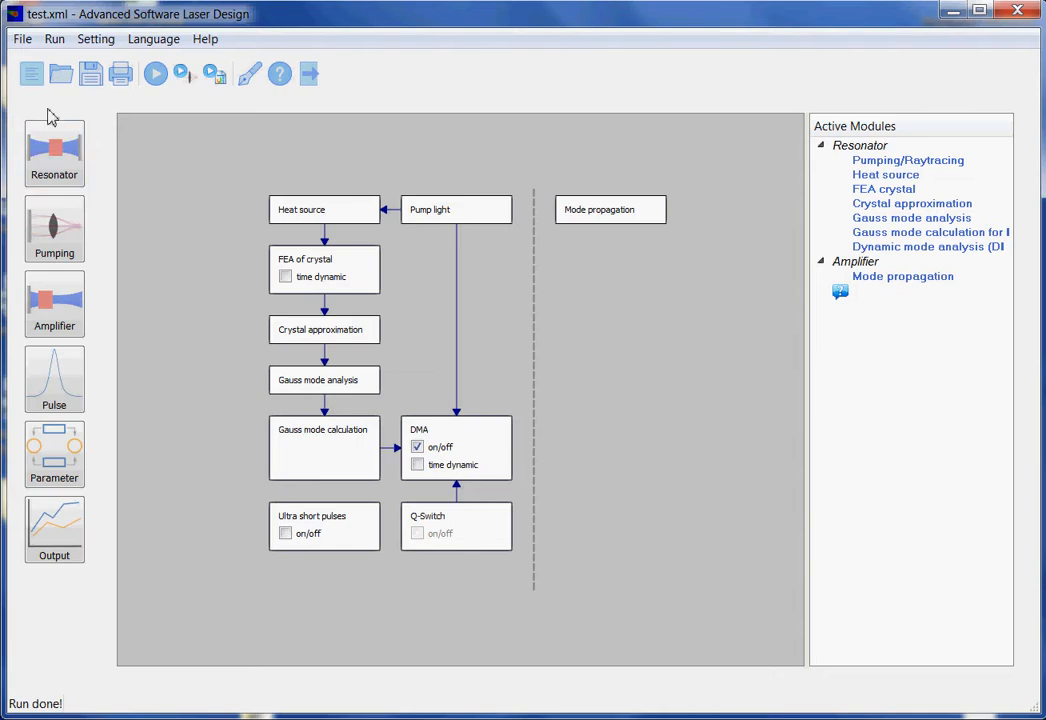
left_click(25, 42)
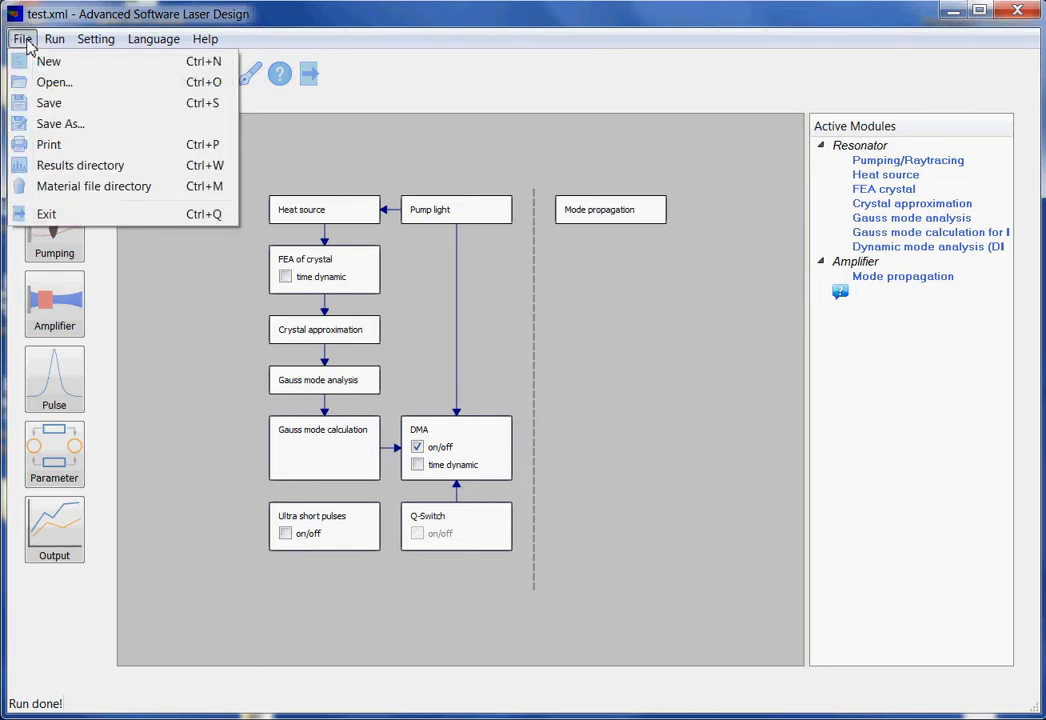
left_click(104, 174)
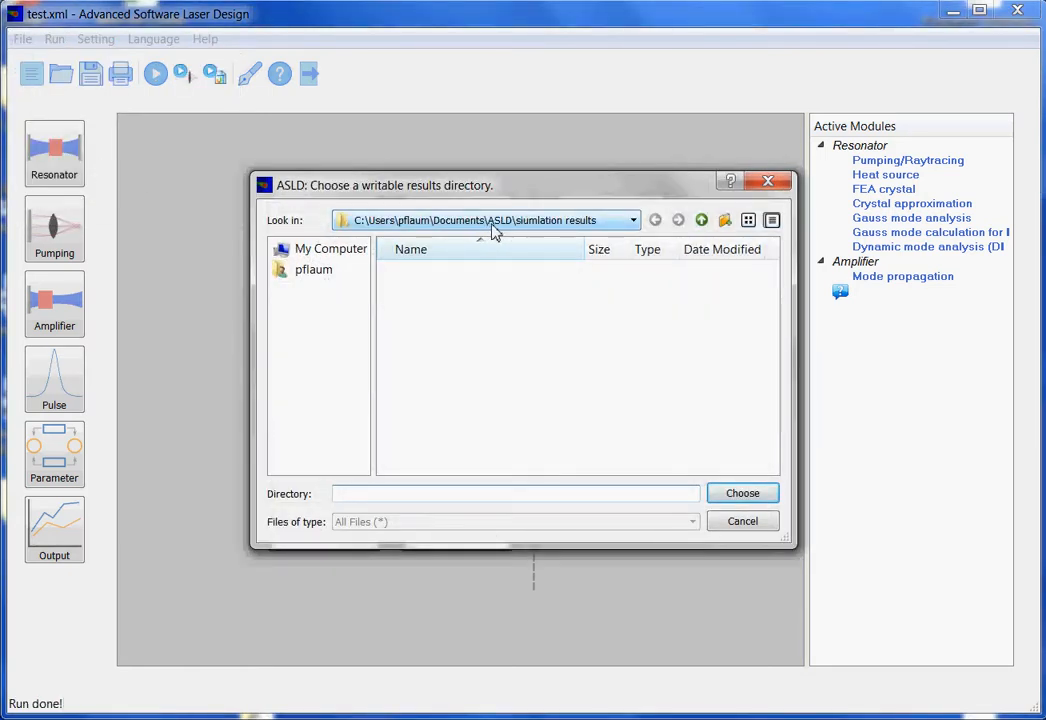
left_click(743, 522)
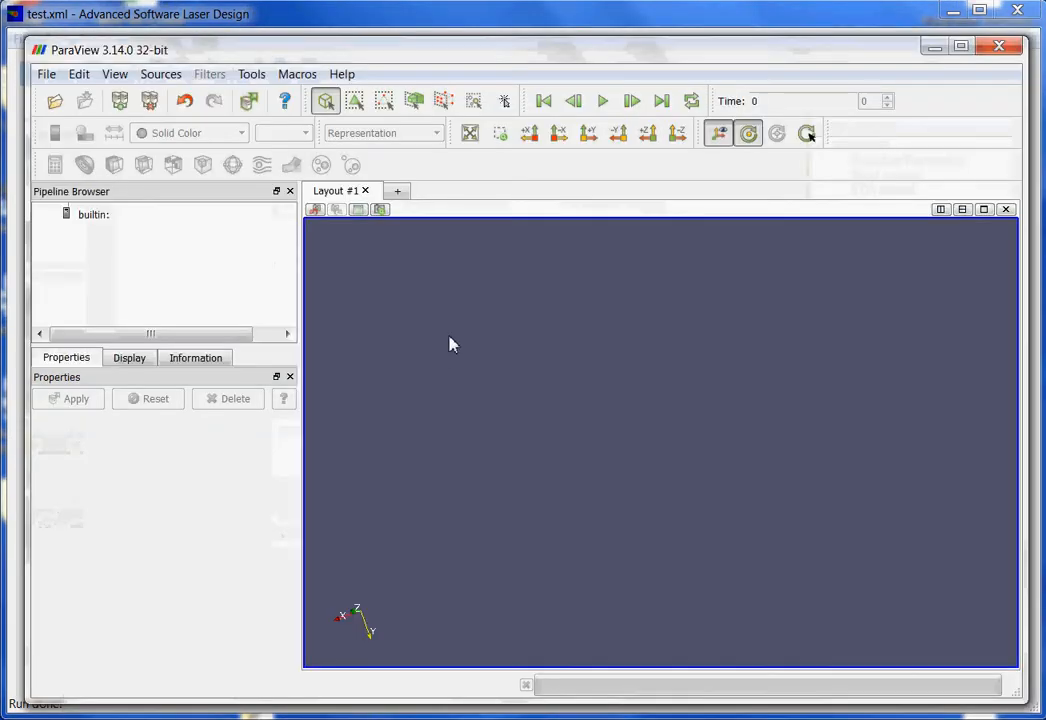
Load AbsorbedPumpPowerForHeatsource_last.vtk from the simulation results folder in ParaView and render the crystal
left_click(54, 104)
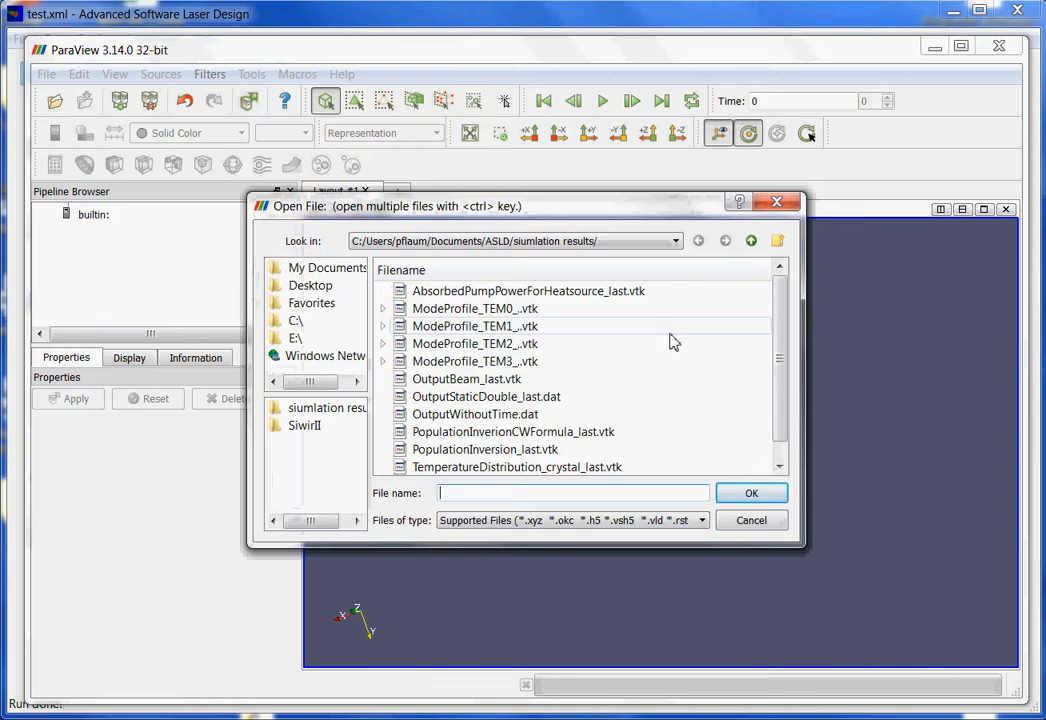
left_click(580, 292)
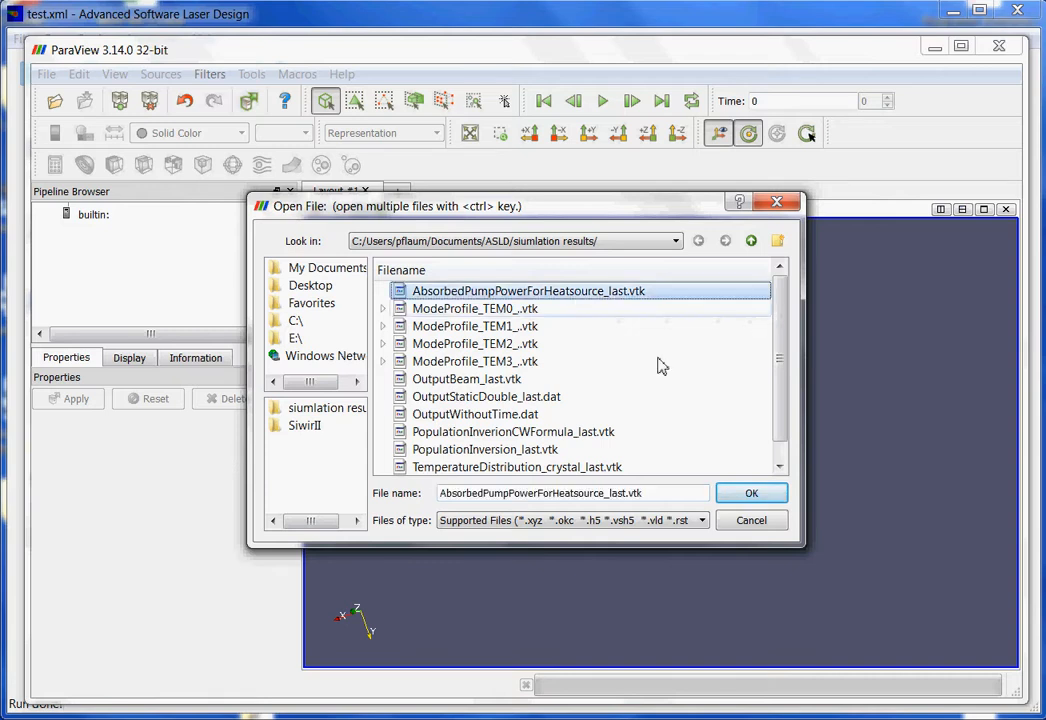
left_click(763, 493)
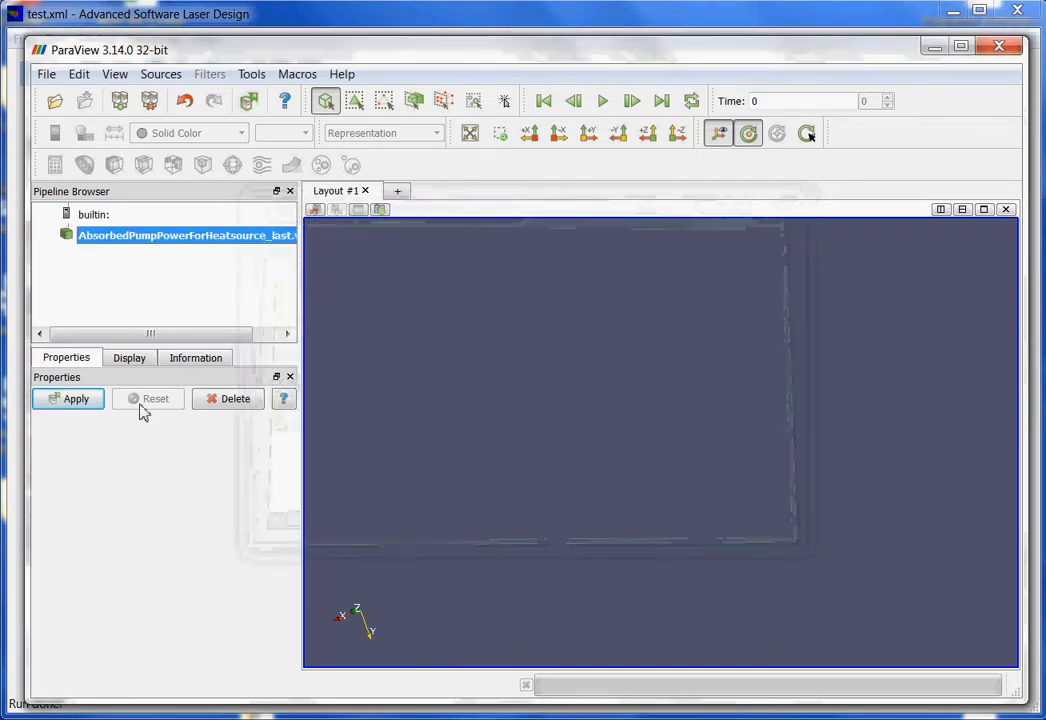
left_click(64, 399)
left_click_drag(716, 473, 764, 476)
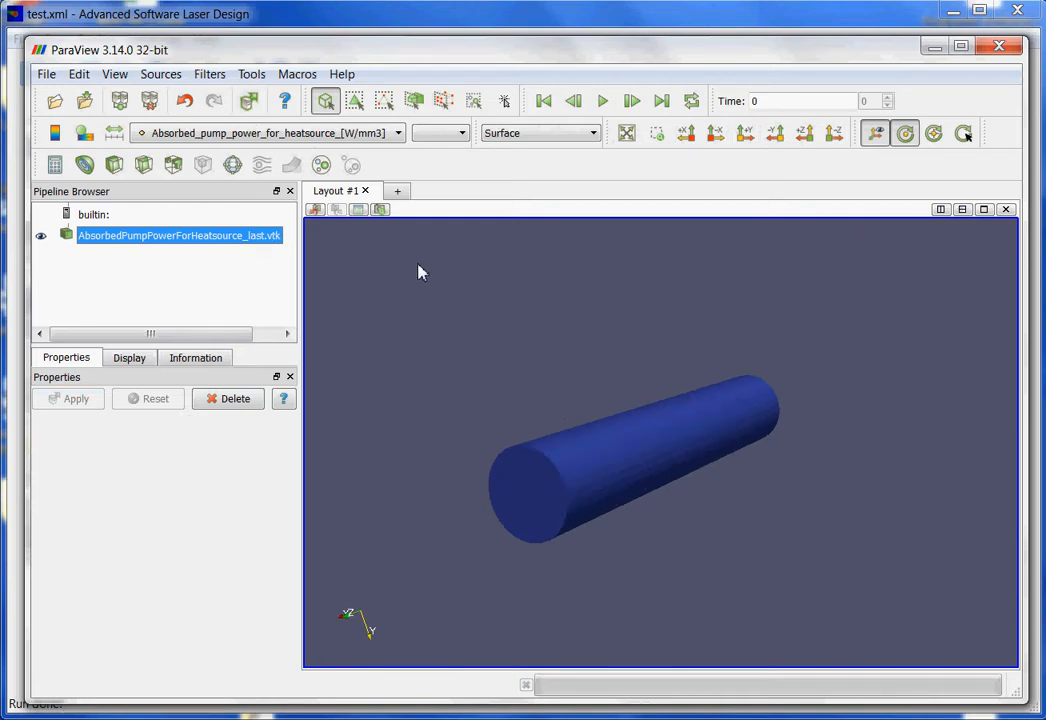
scroll(630, 517, "up", 2)
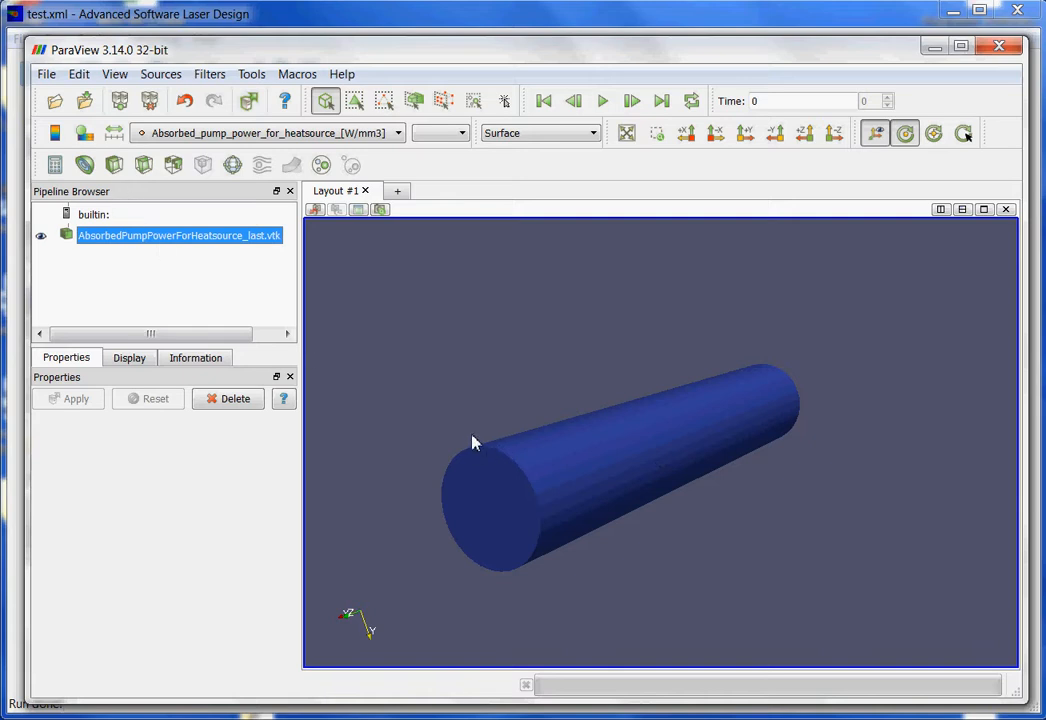
Clip the crystal lengthwise with a plane normal to X to expose the absorbed pump power inside
left_click(114, 165)
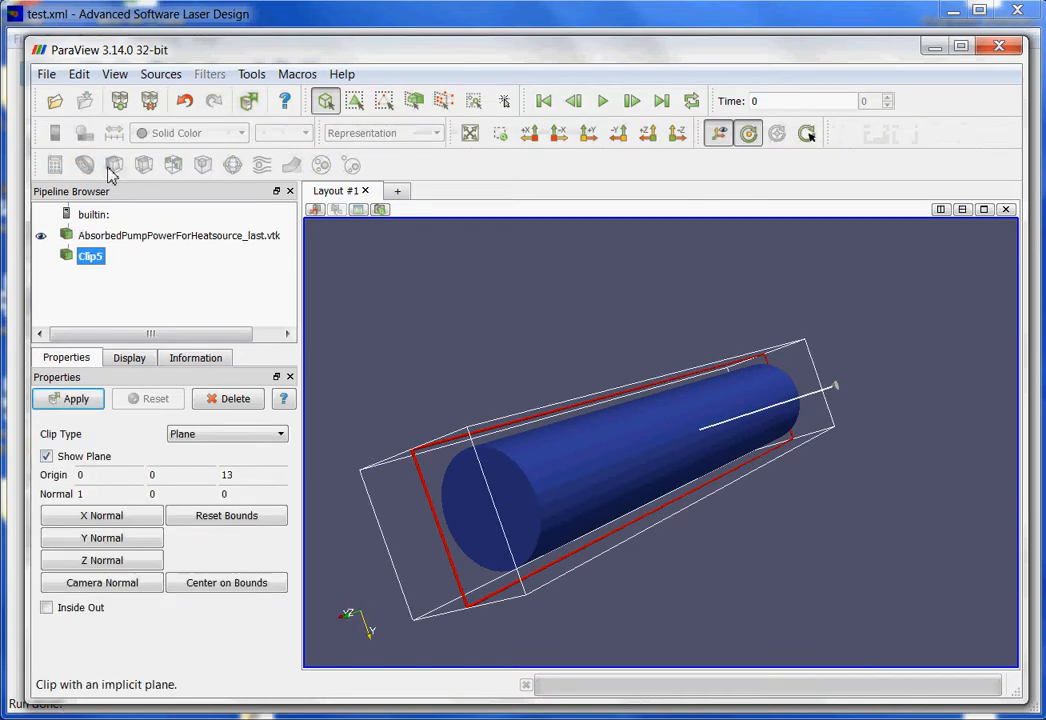
left_click(72, 399)
left_click_drag(815, 616, 708, 568)
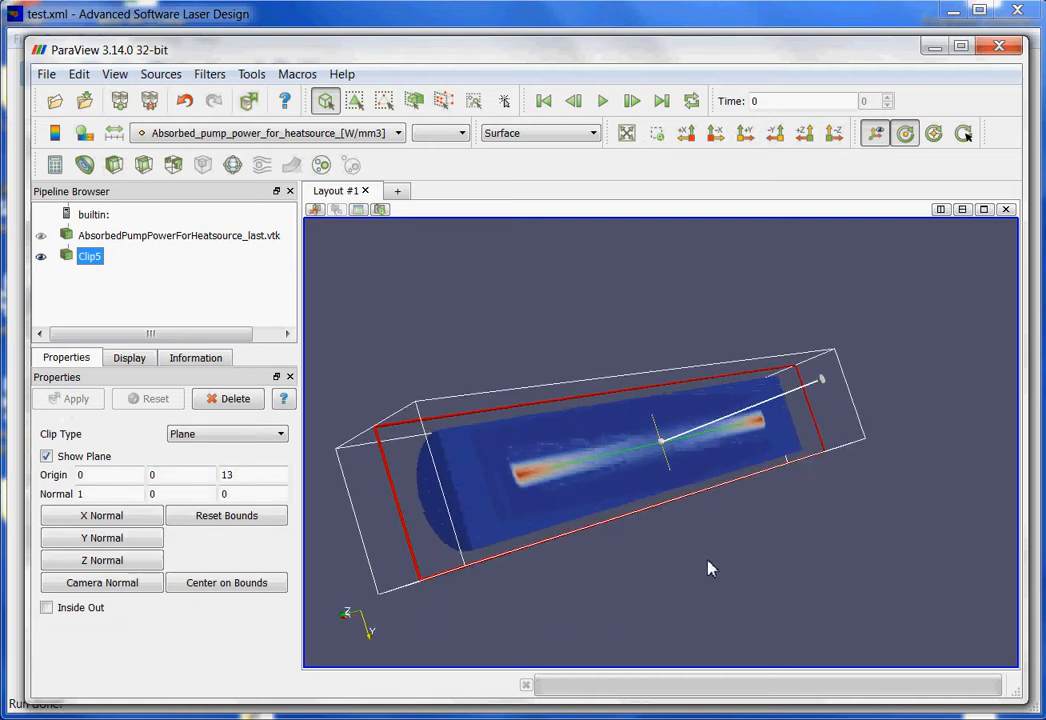
scroll(707, 567, "up", 3)
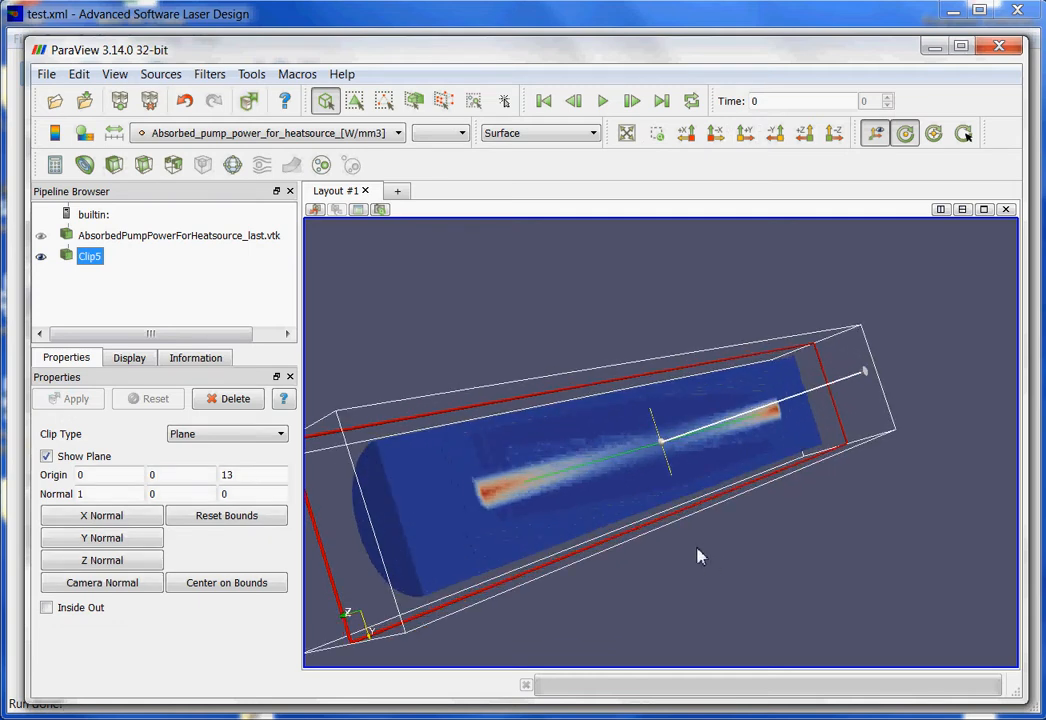
Display the clipped crystal as Surface With Edges and examine its mesh up close
left_click(548, 137)
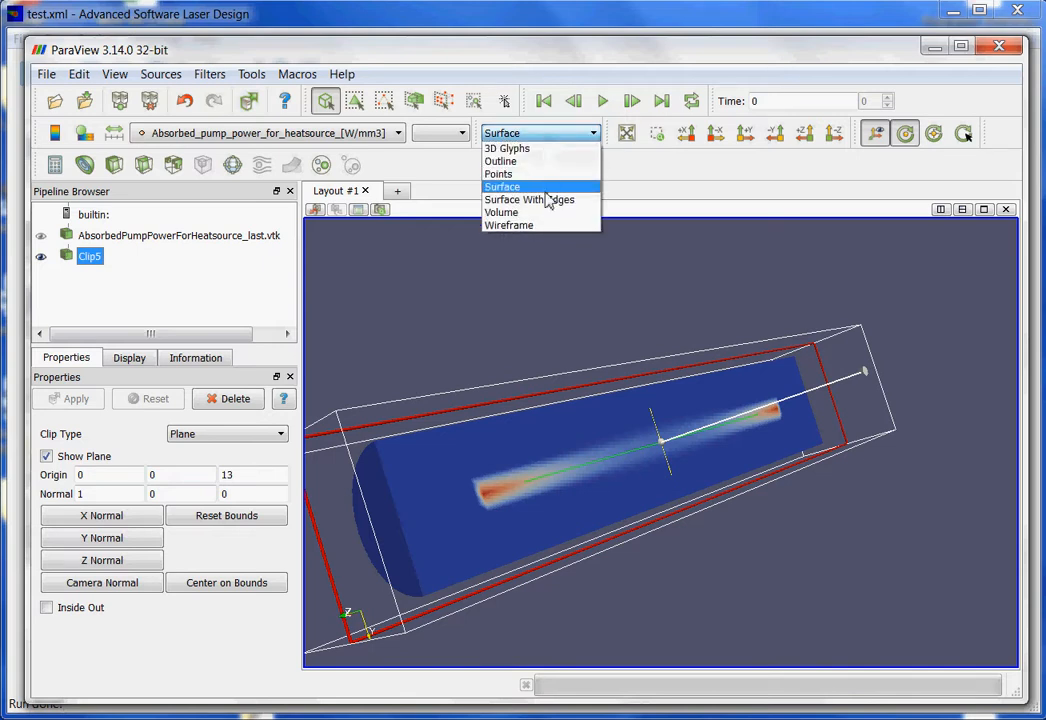
left_click(553, 204)
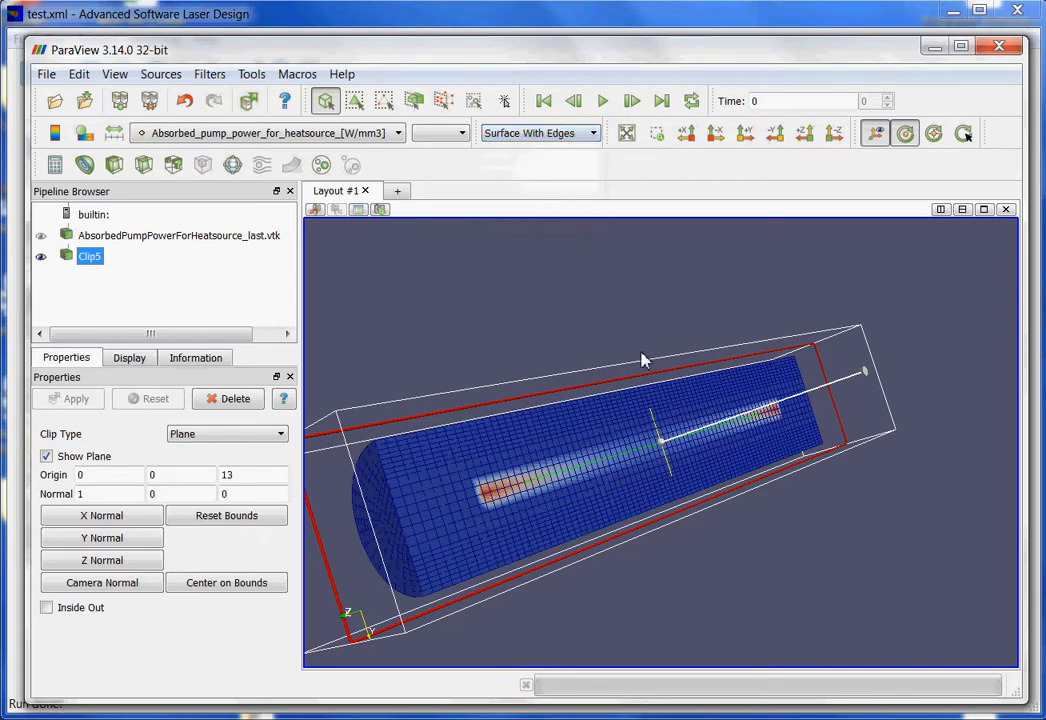
scroll(736, 552, "up", 3)
left_click_drag(747, 565, 549, 542)
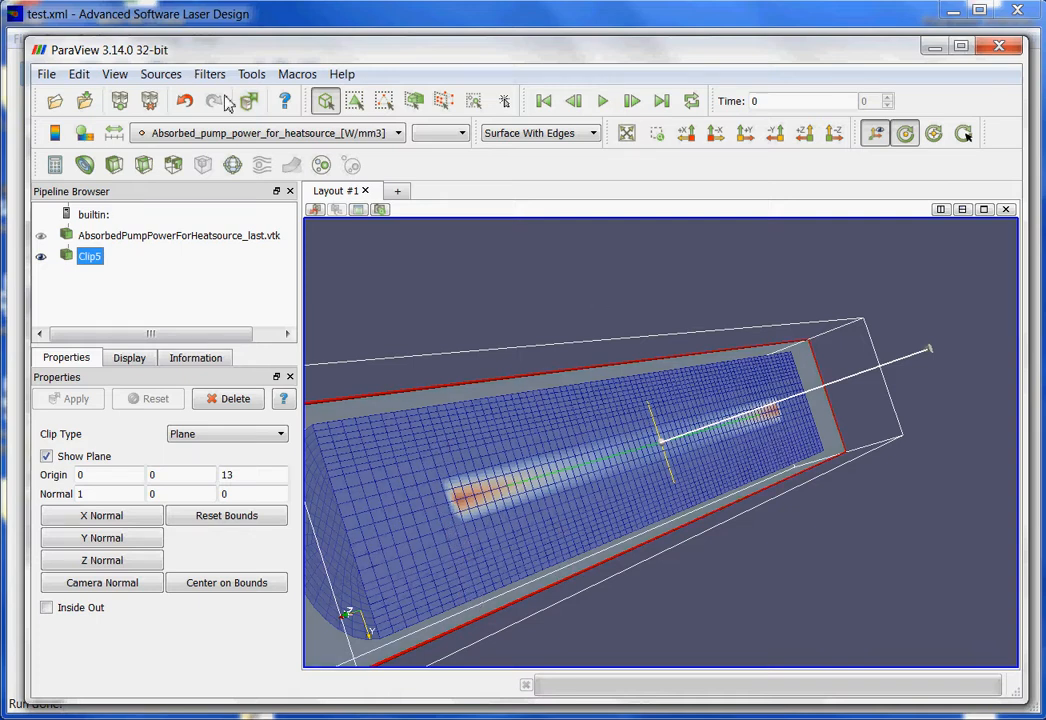
In Advanced Software Laser Design, set the FEA crystal grid's xy-direction center refinement exponent to 1 and increase the global refinement by one level
left_click(263, 19)
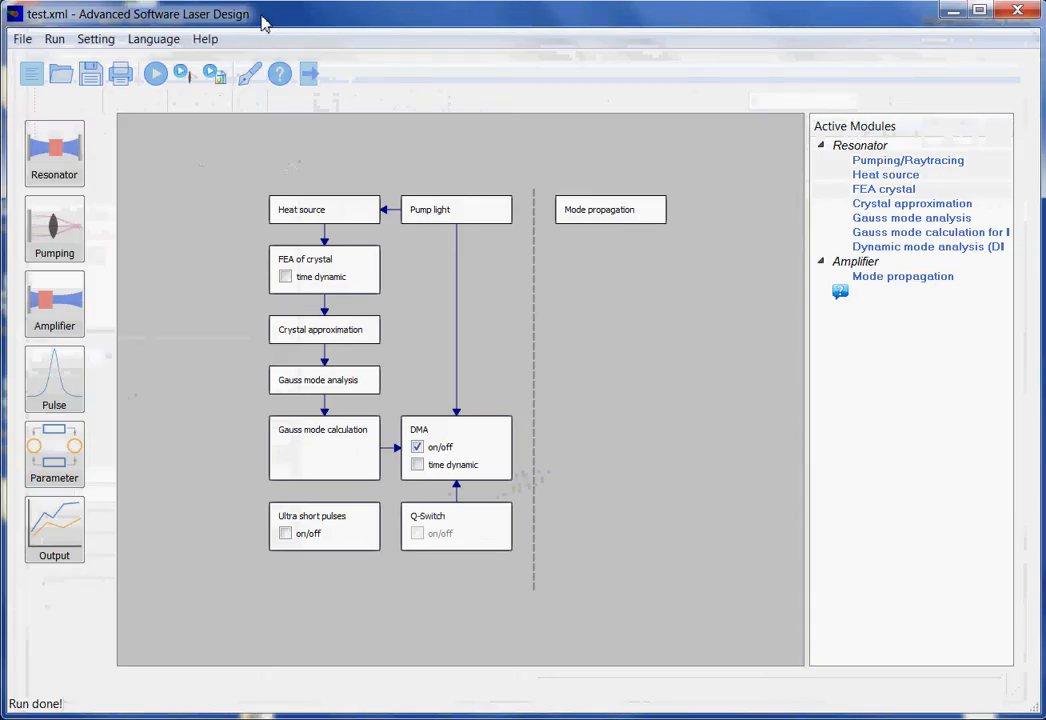
left_click(911, 192)
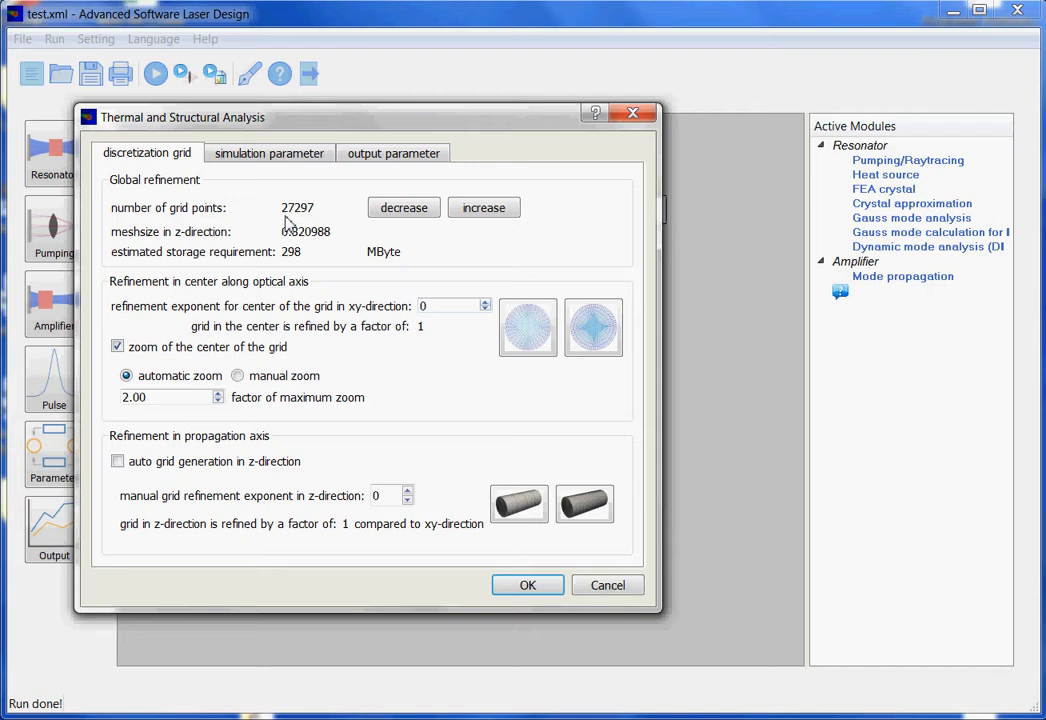
left_click(485, 302)
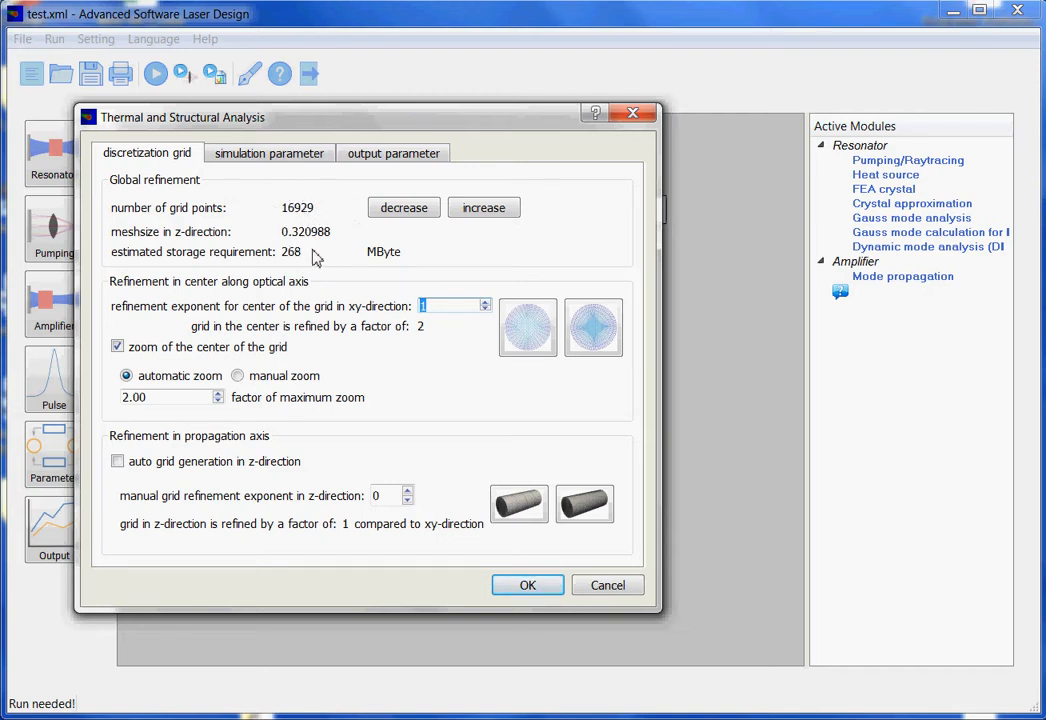
left_click(504, 219)
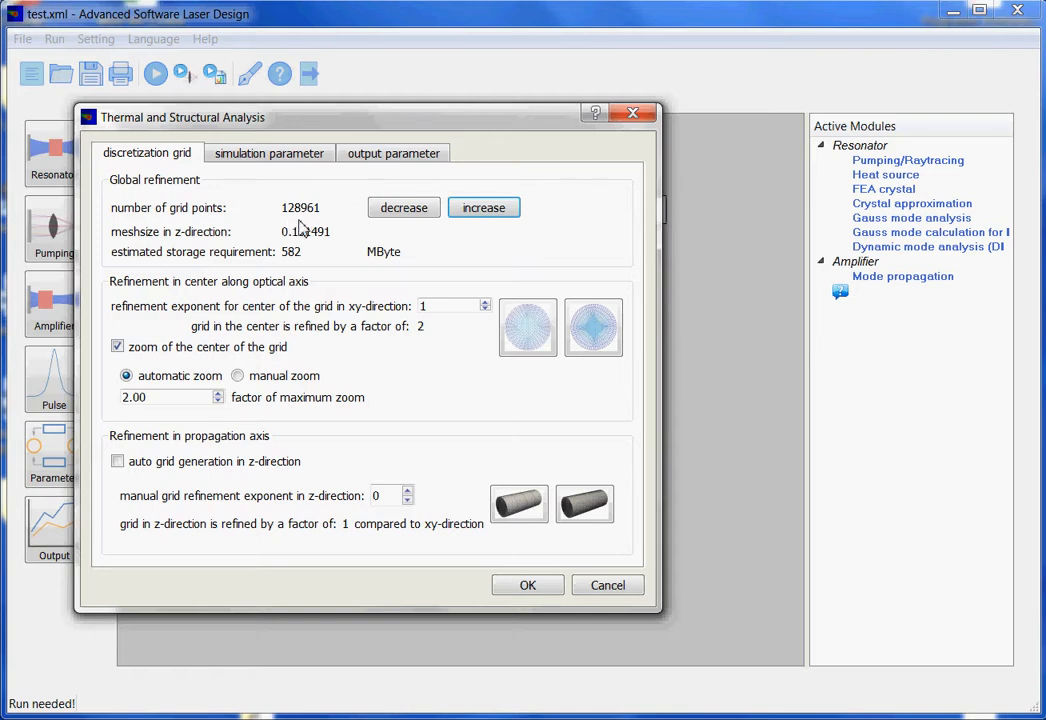
left_click(530, 590)
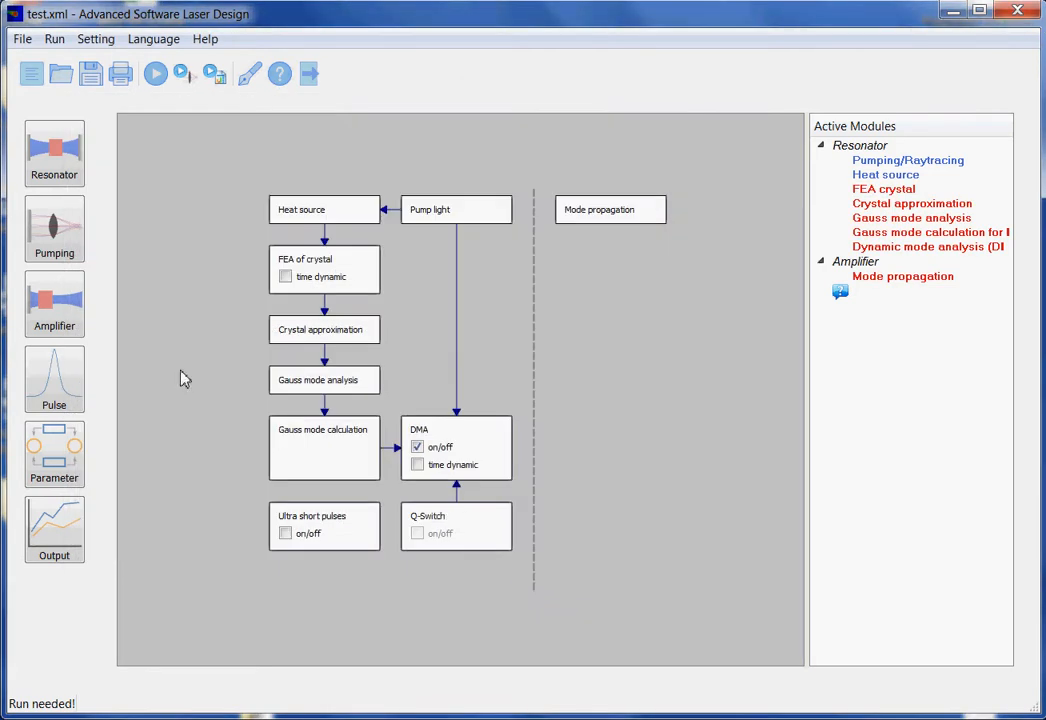
Rerun the resonator simulation with the refined crystal grid
left_click(56, 163)
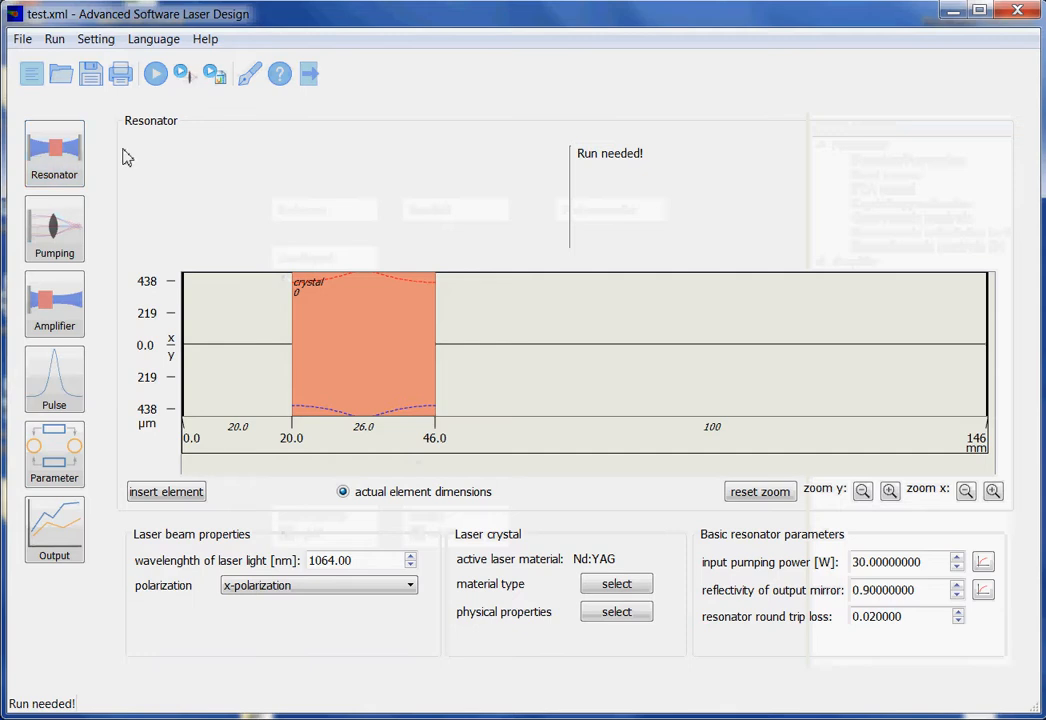
left_click(155, 76)
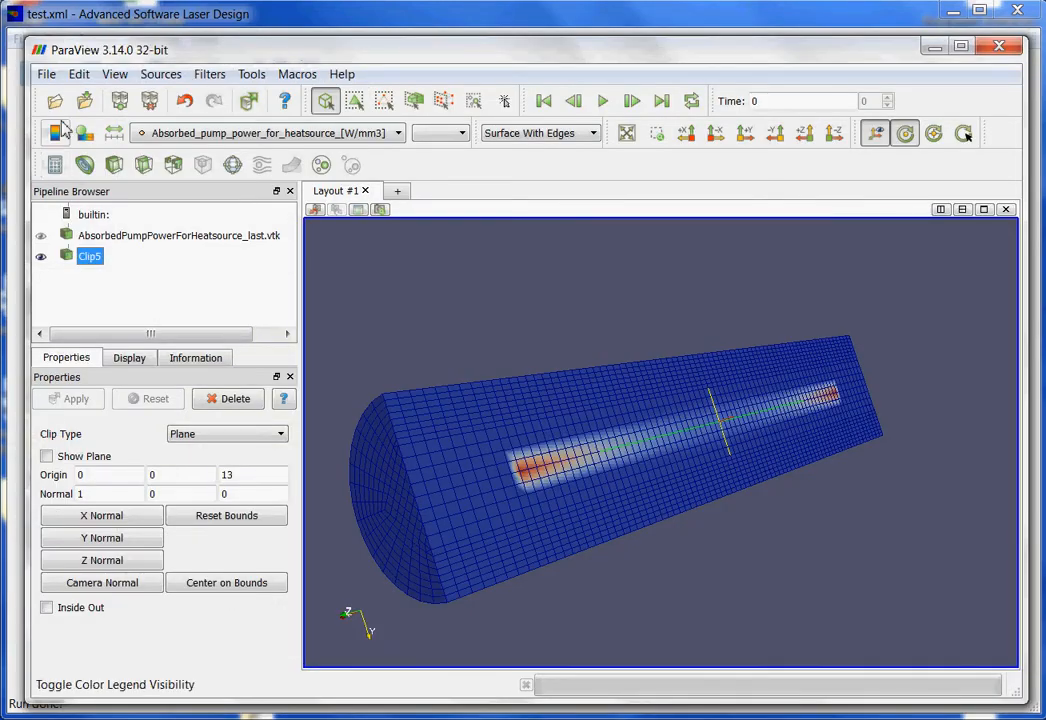
Load the recalculated AbsorbedPumpPowerForHeatsource_last.vtk in ParaView as a second dataset
left_click(54, 101)
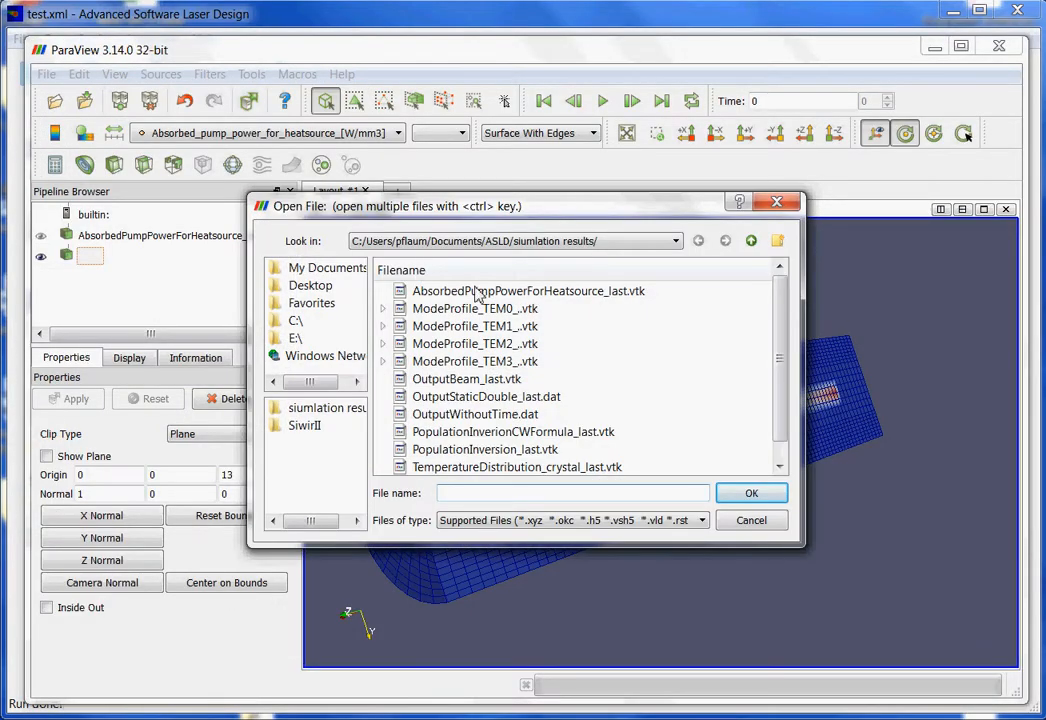
left_click(477, 293)
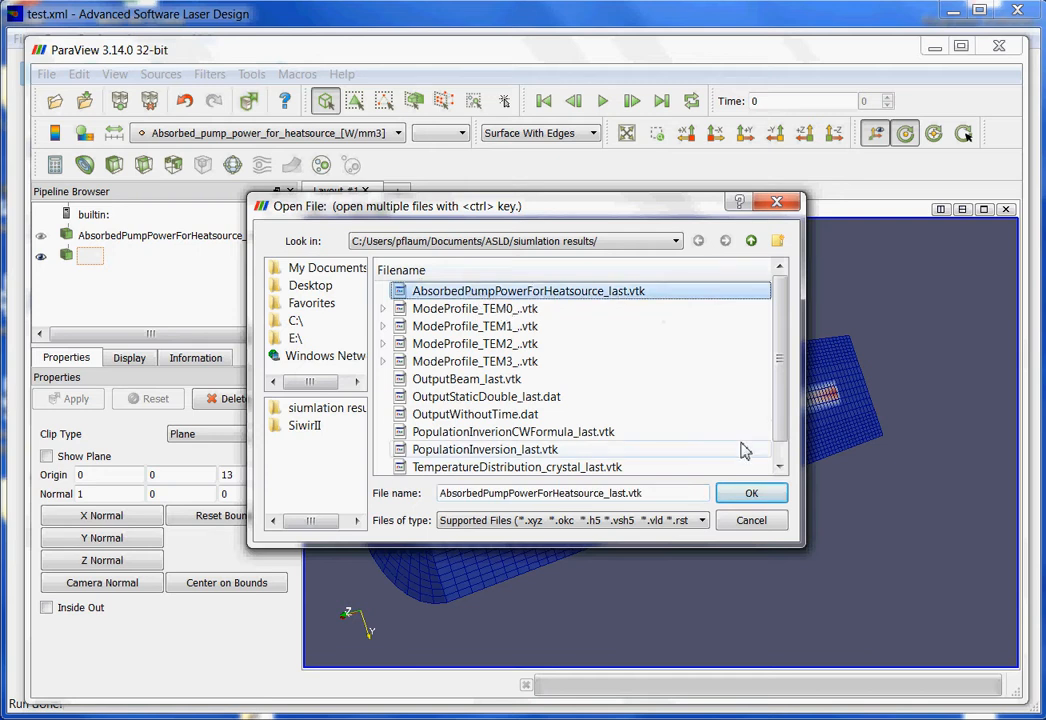
left_click(752, 494)
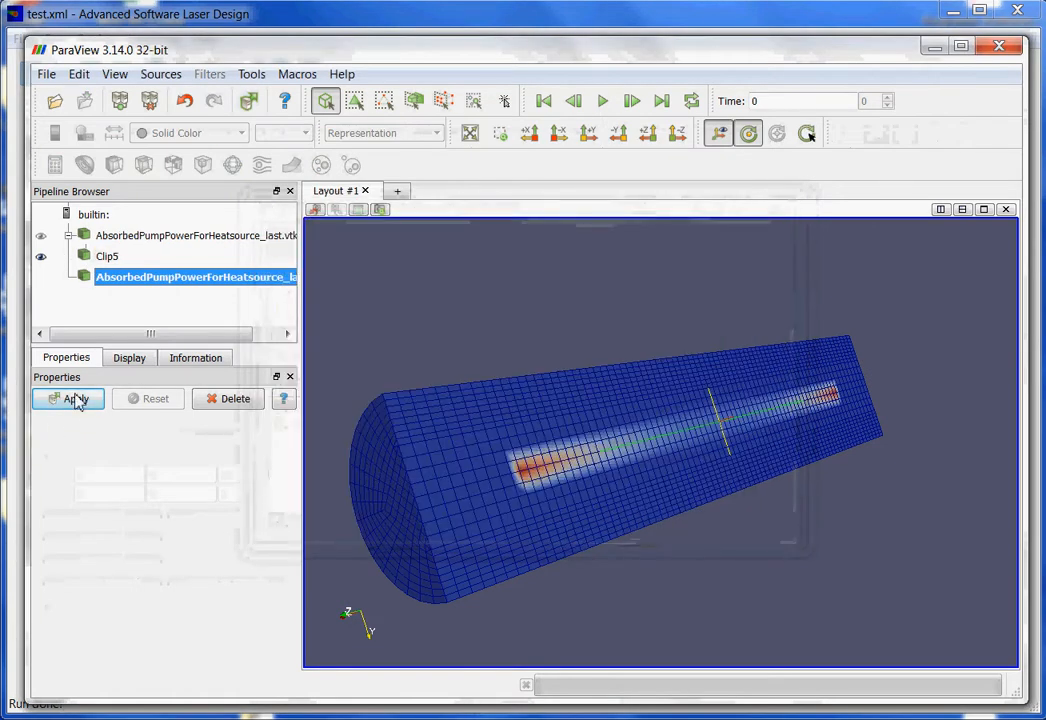
left_click(62, 401)
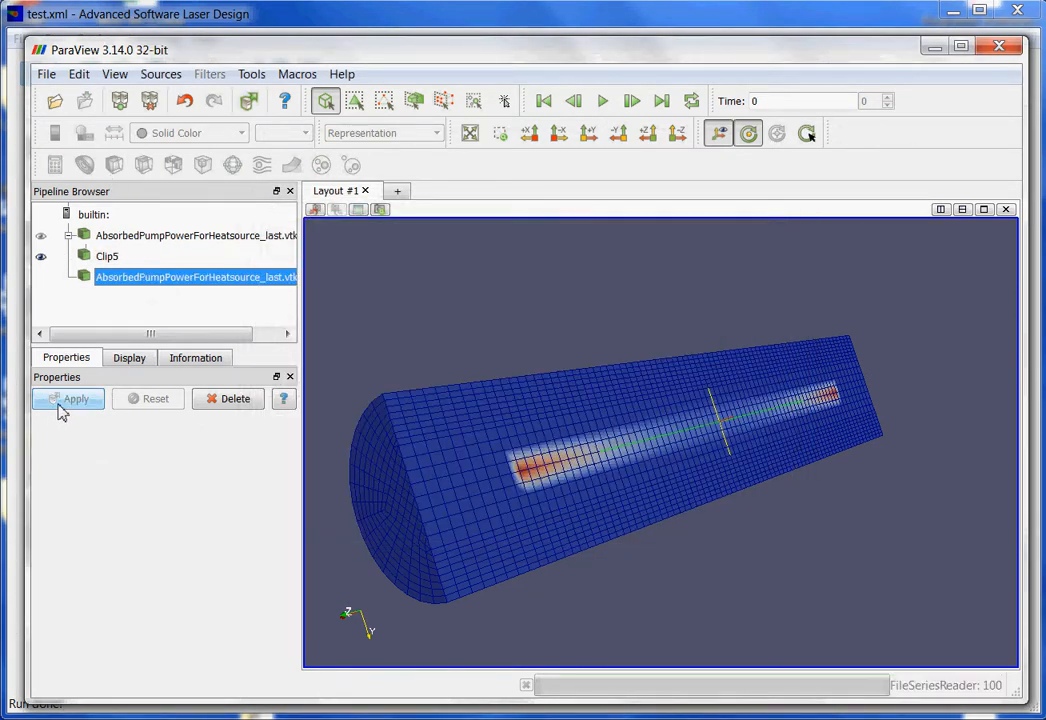
Clip the newly loaded crystal with a plane normal to X and display the clip as Surface With Edges
left_click(115, 166)
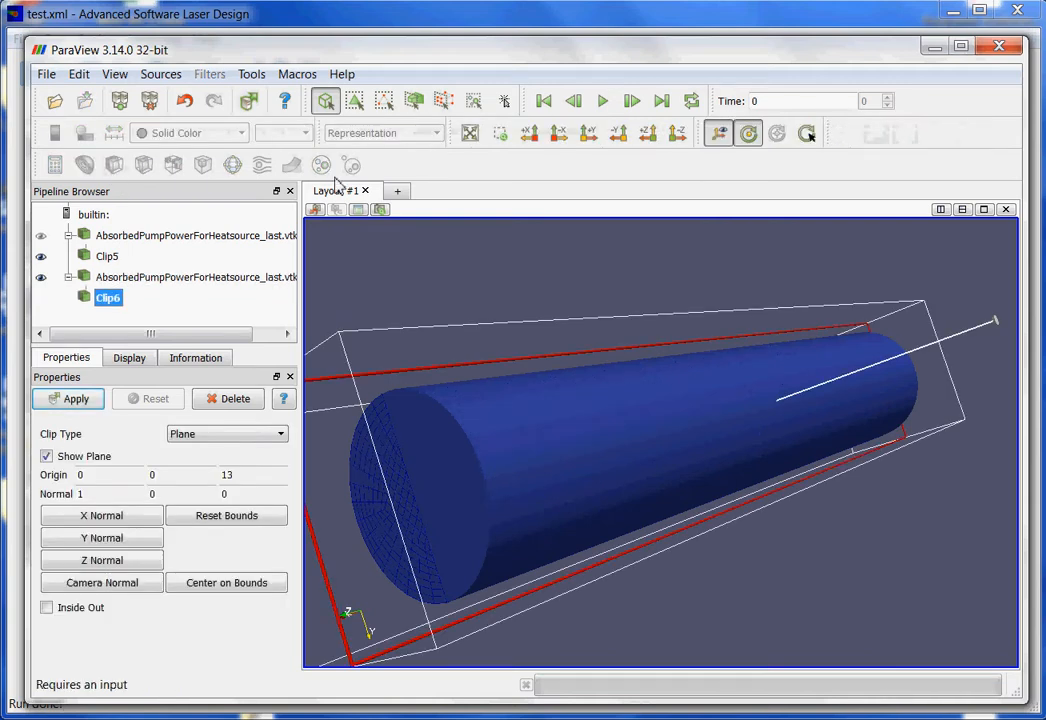
left_click(76, 399)
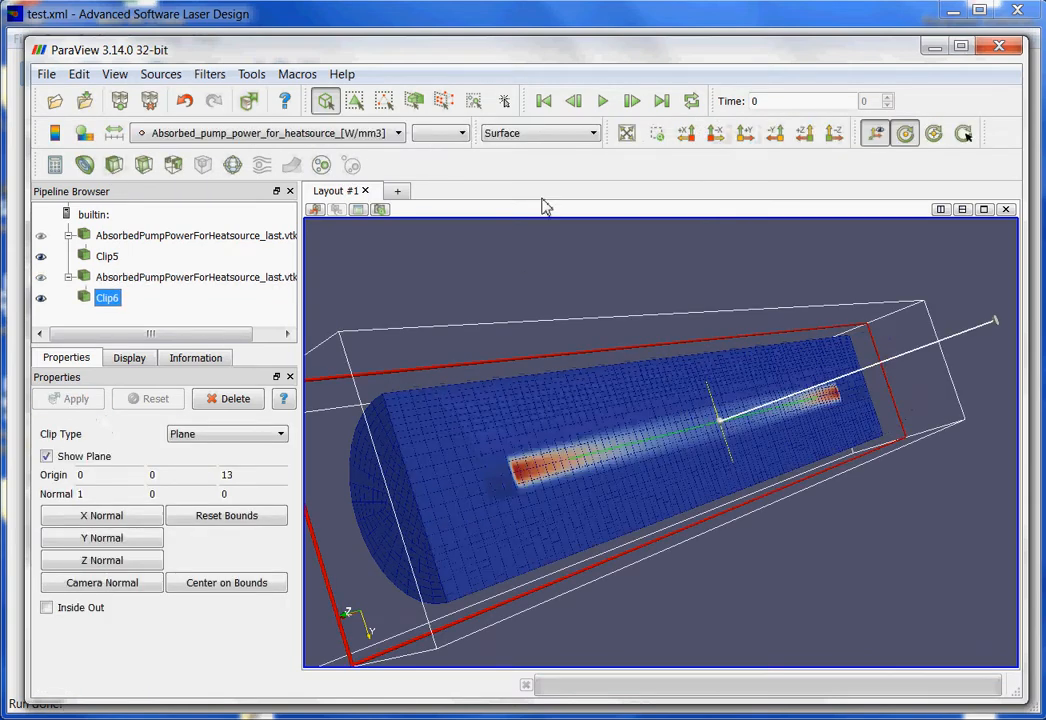
left_click(543, 136)
left_click(558, 201)
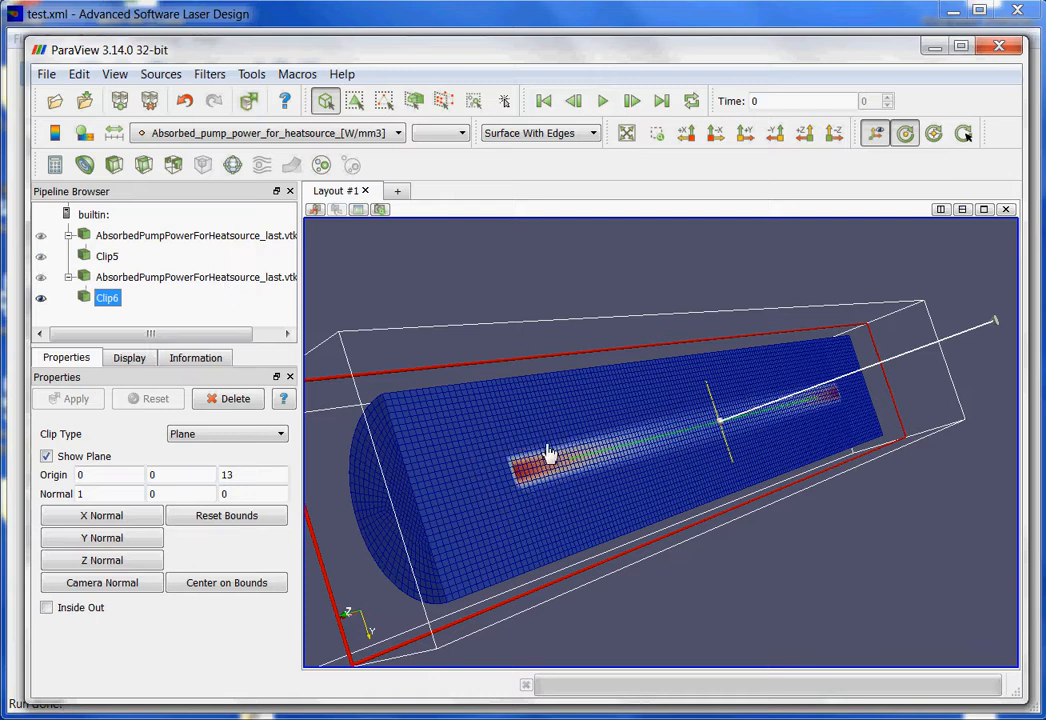
Compare the coarse and refined meshes by alternating the visibility of Clip5 and Clip6, and return to the resonator results in Advanced Software Laser Design
left_click(40, 258)
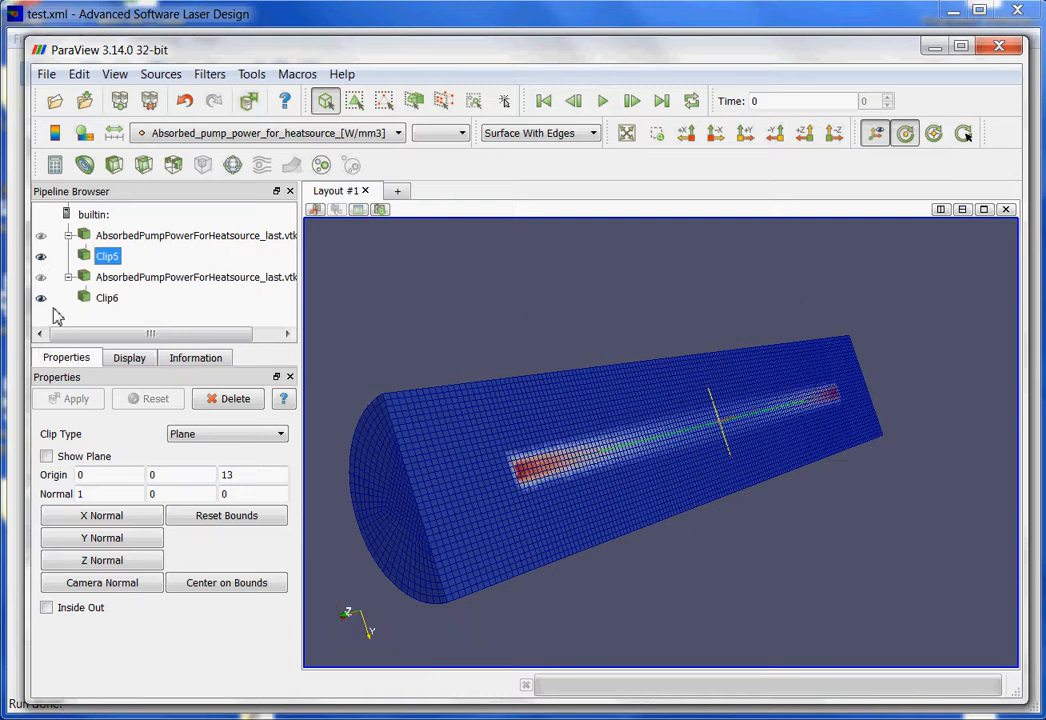
left_click(41, 298)
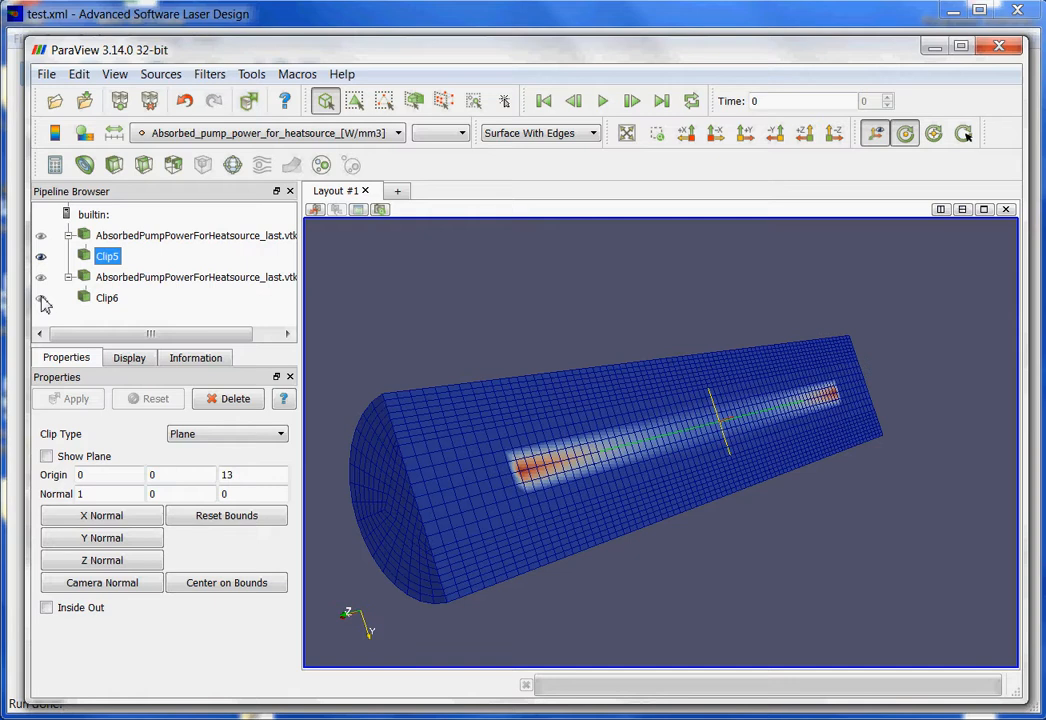
left_click(41, 299)
left_click(41, 257)
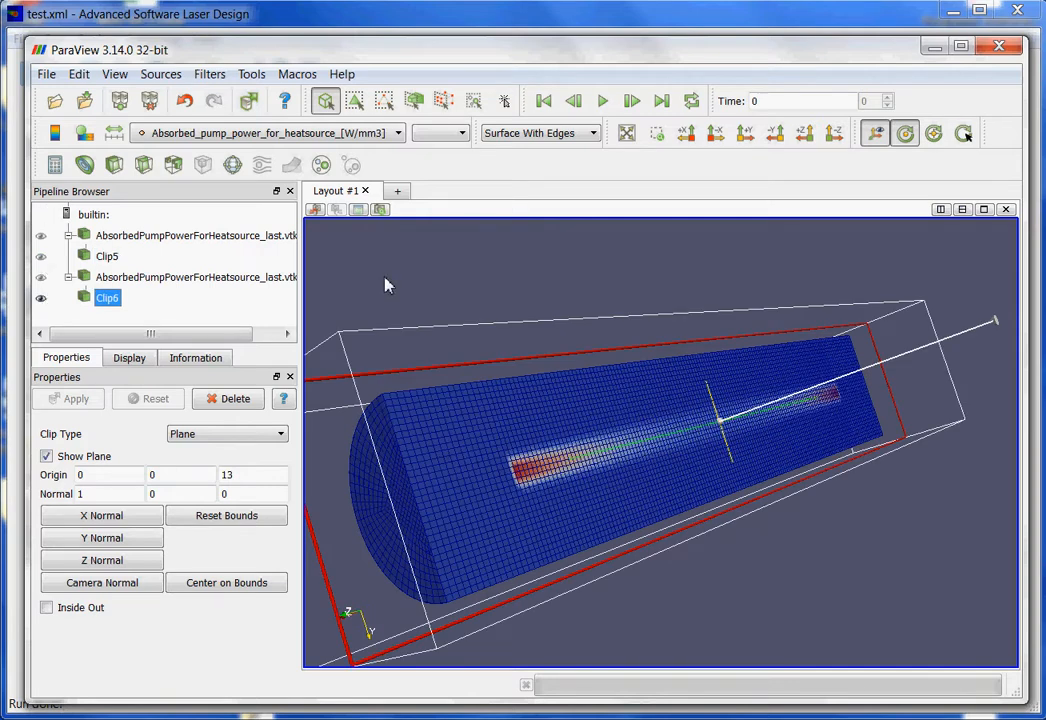
left_click(283, 12)
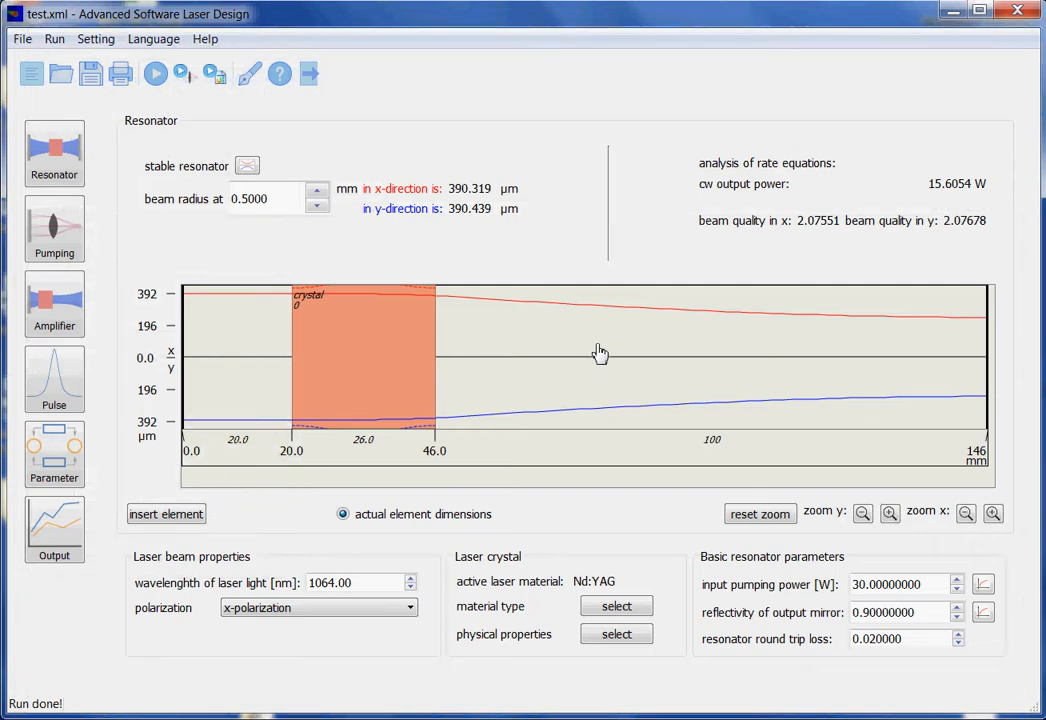
Open the Gauss mode calculation settings from the resonator's active modules, and switch to ParaView with the dialog left open
left_click(54, 457)
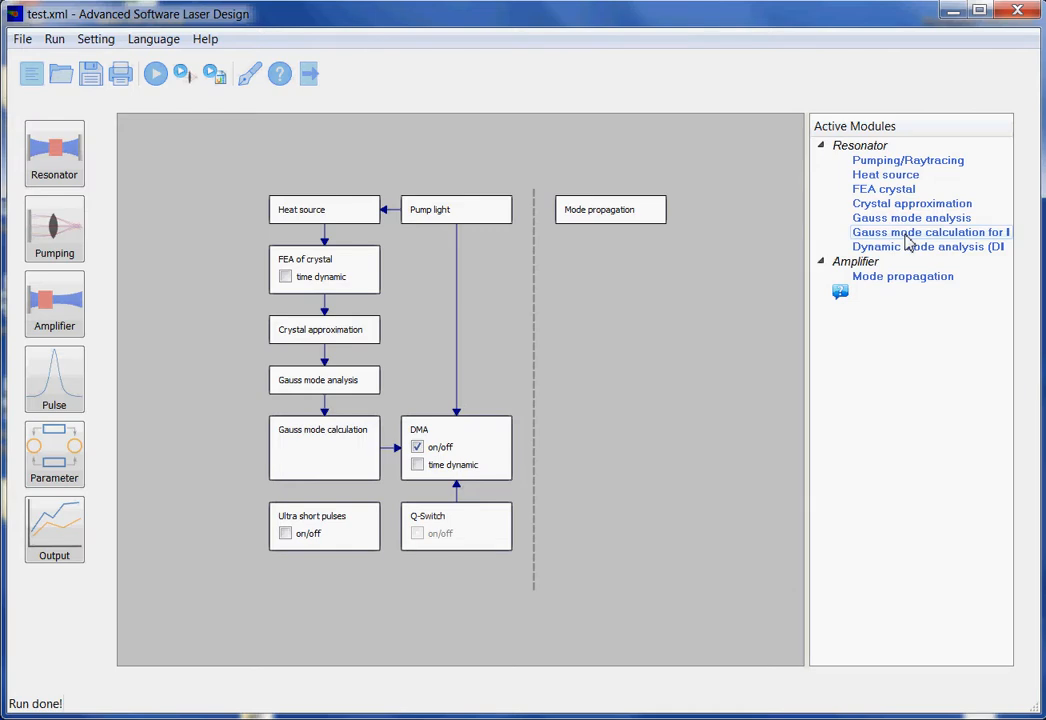
double_click(906, 235)
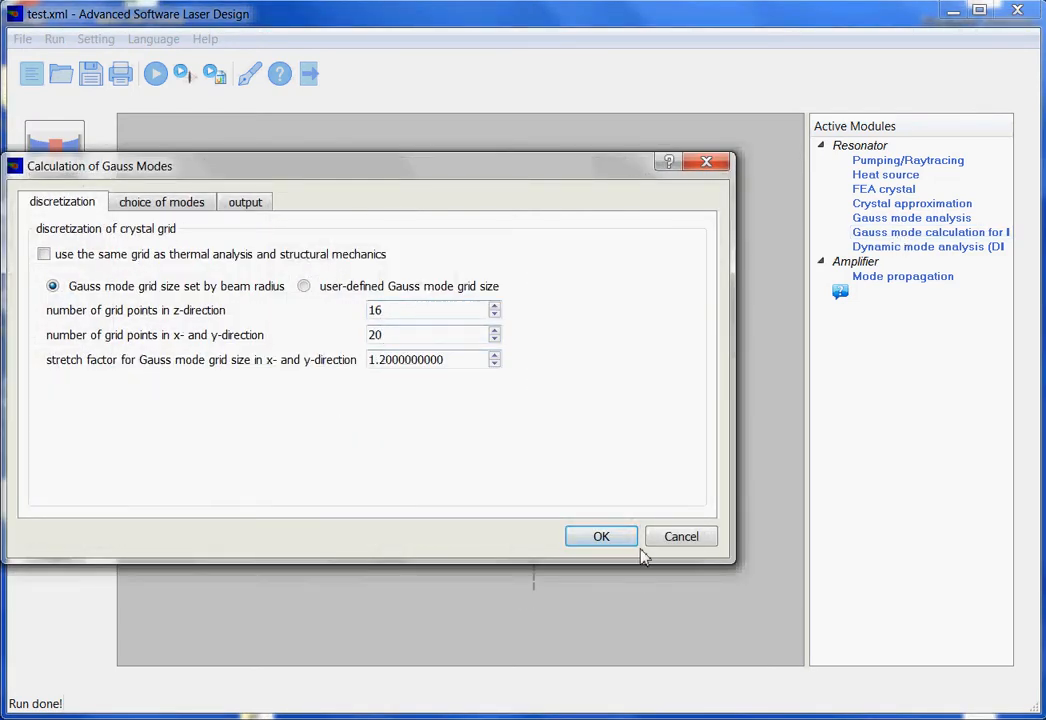
left_click(131, 718)
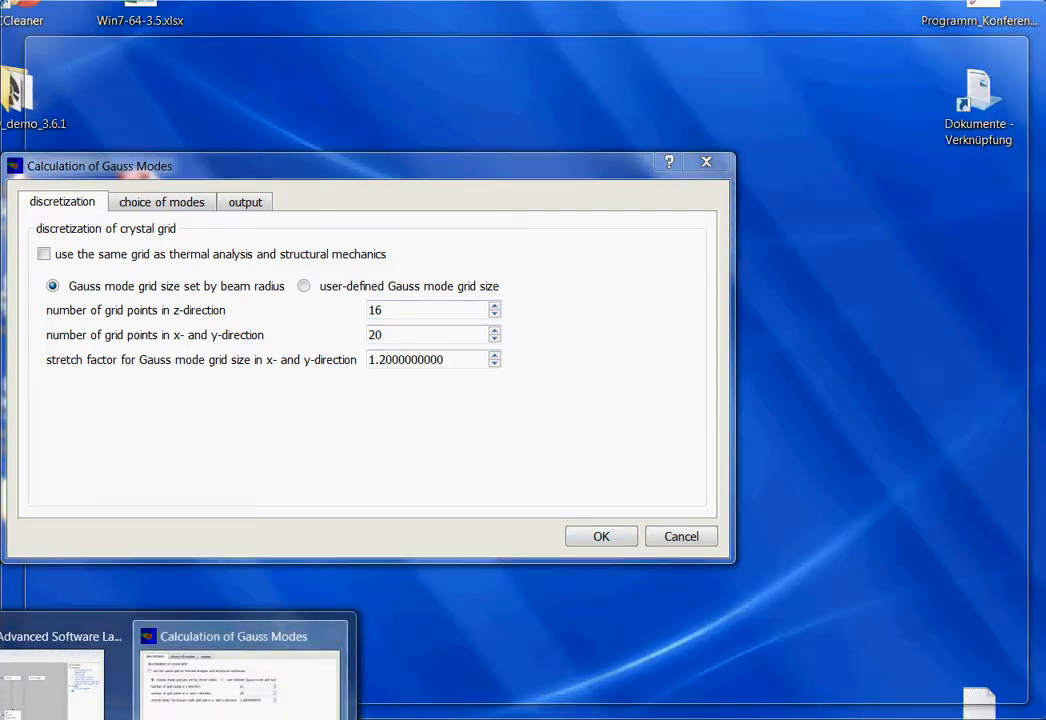
left_click(230, 718)
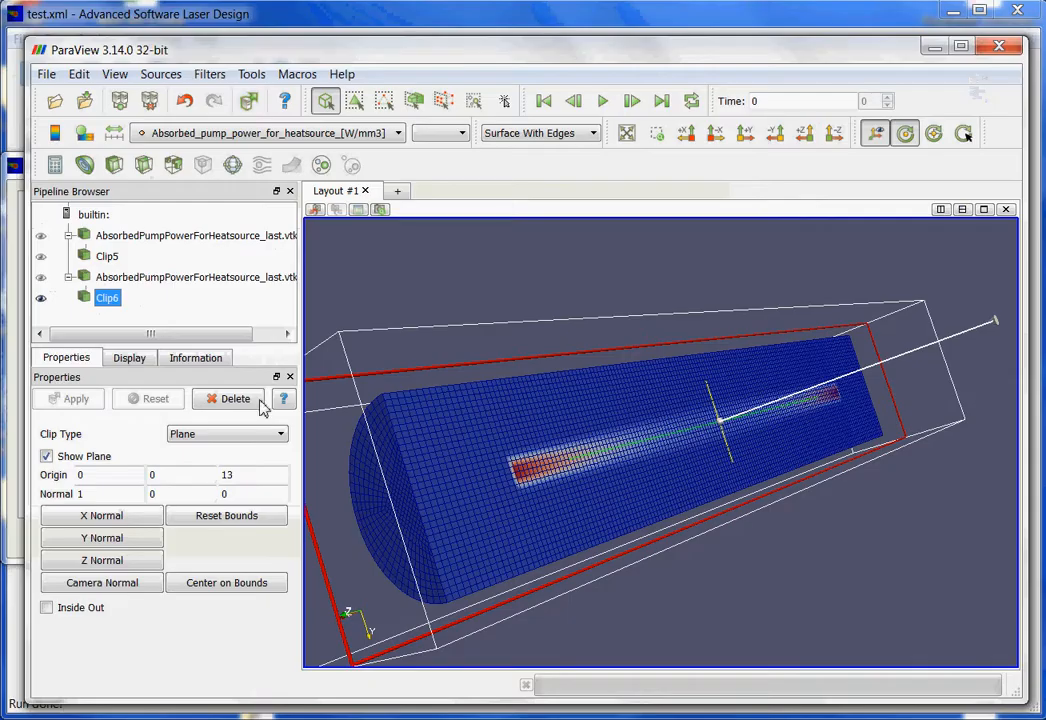
Delete both AbsorbedPumpPowerForHeatsource_last.vtk datasets together with their clips from the pipeline
left_click(97, 238)
left_click(114, 299, "shift")
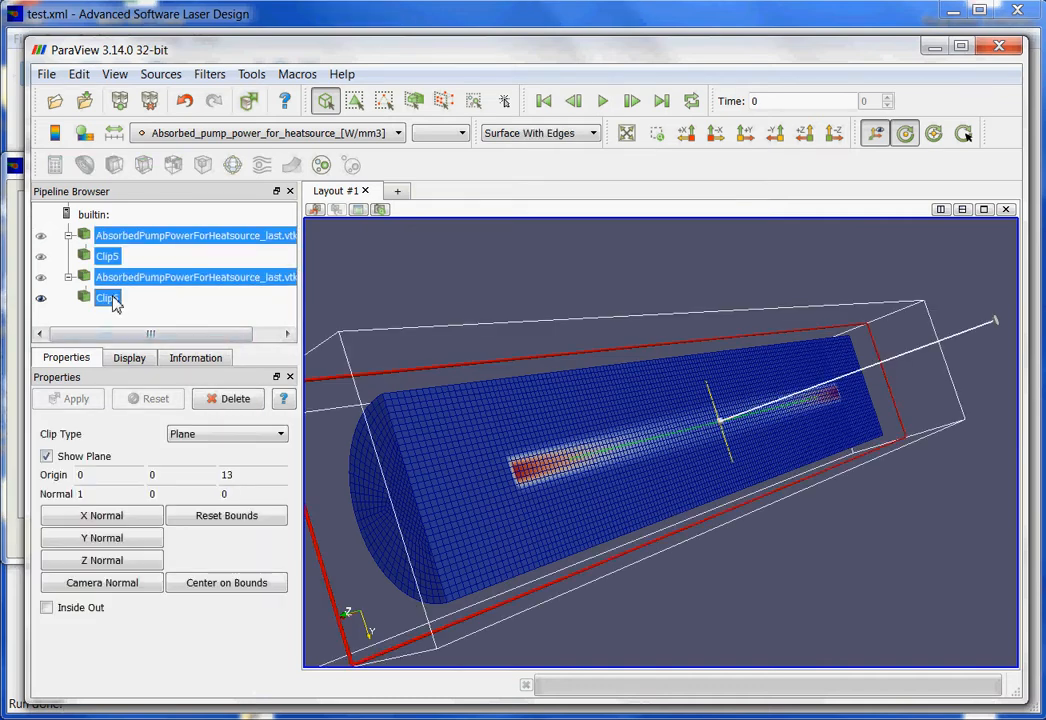
right_click(114, 301)
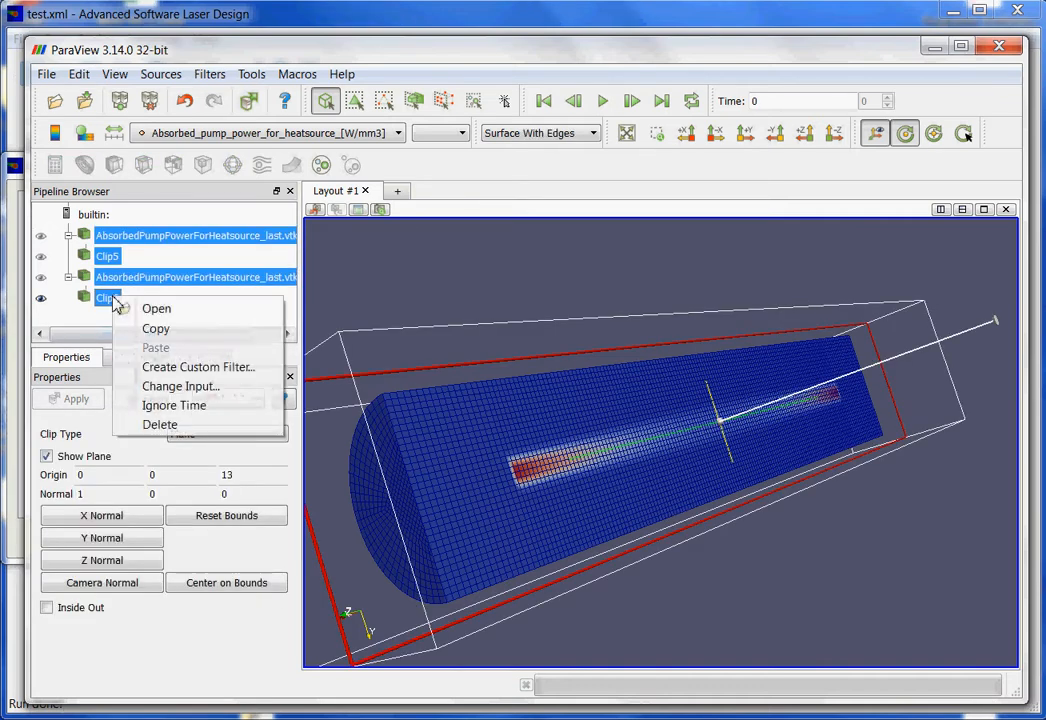
left_click(175, 430)
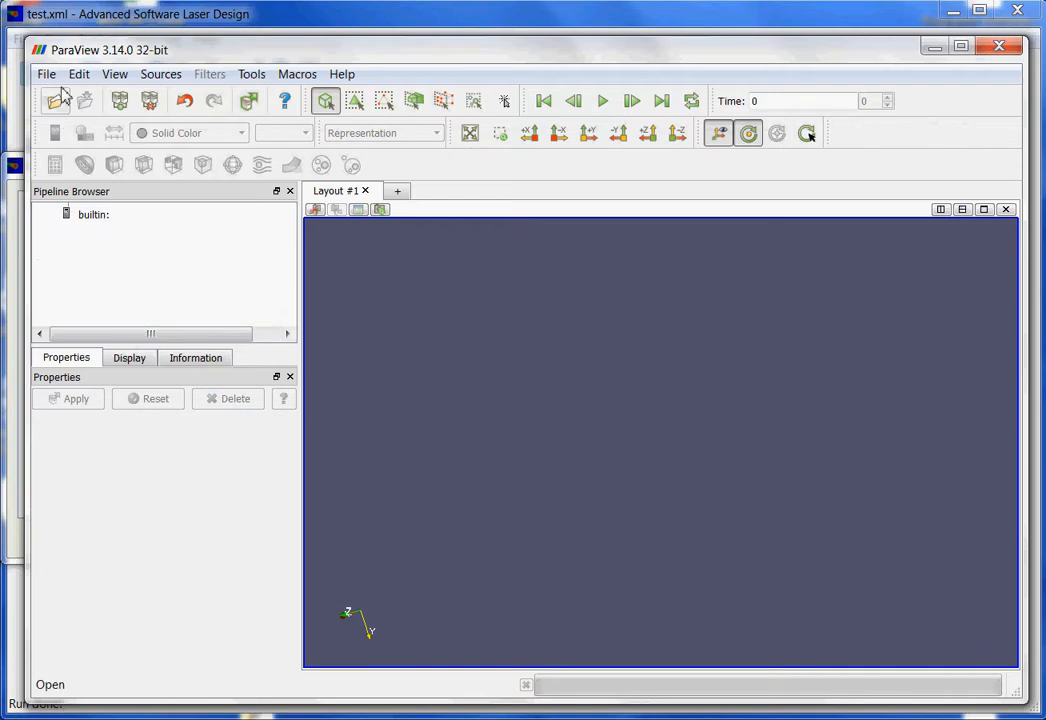
Load PopulationInverionCWFormula_last.vtk from the simulation results and display it as Surface With Edges
left_click(55, 102)
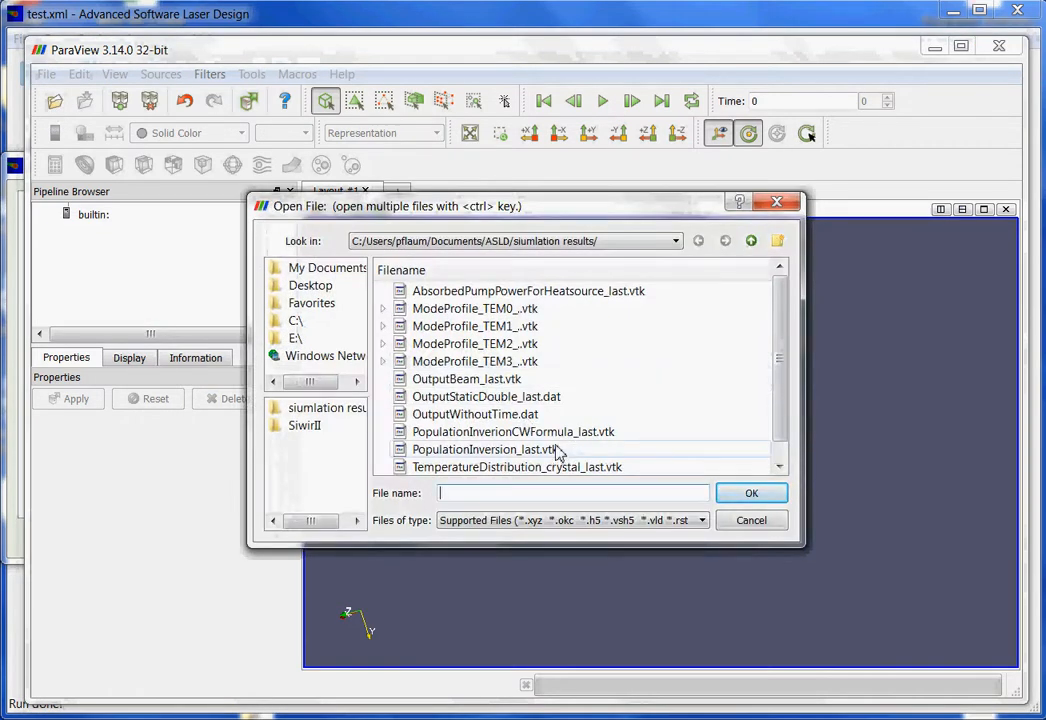
left_click(568, 433)
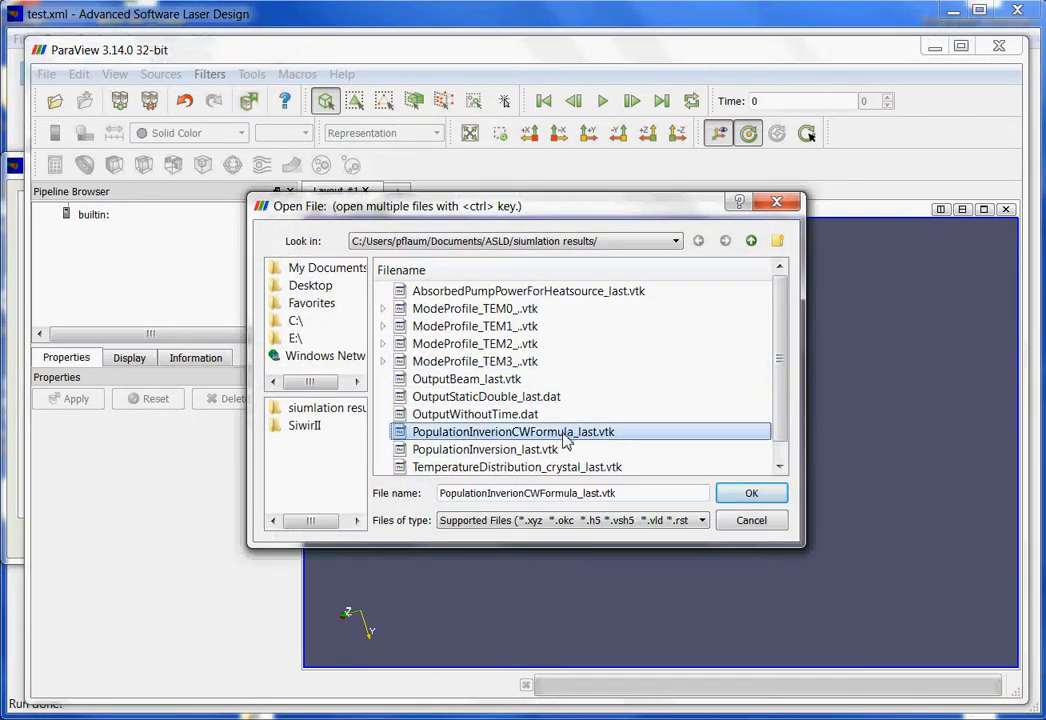
left_click(758, 497)
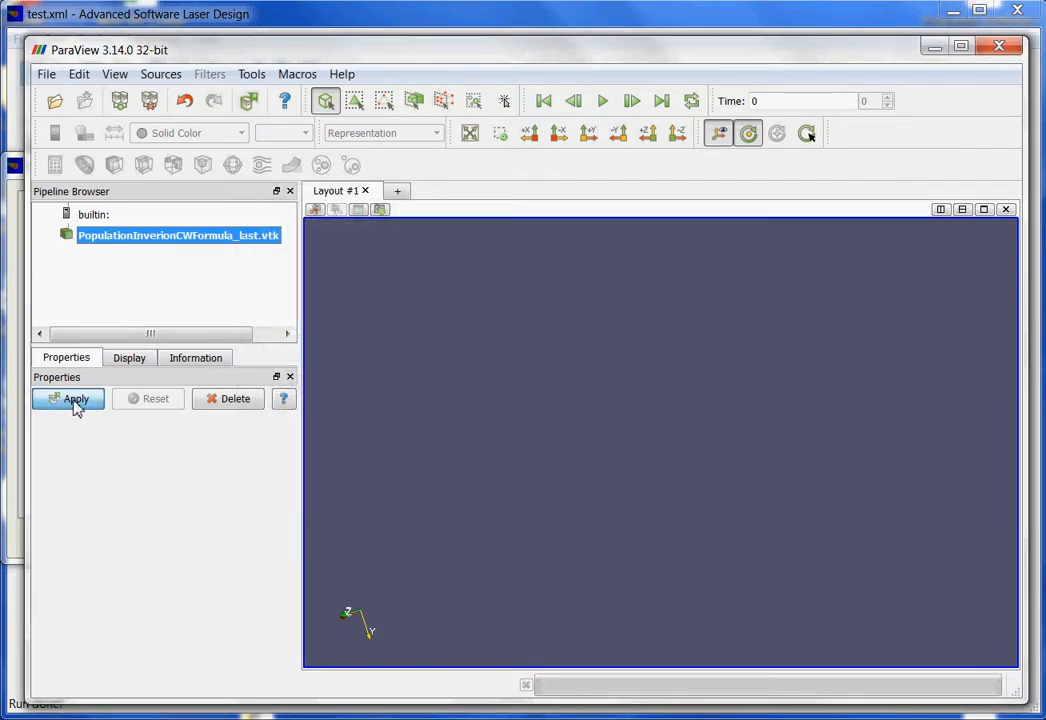
left_click(76, 402)
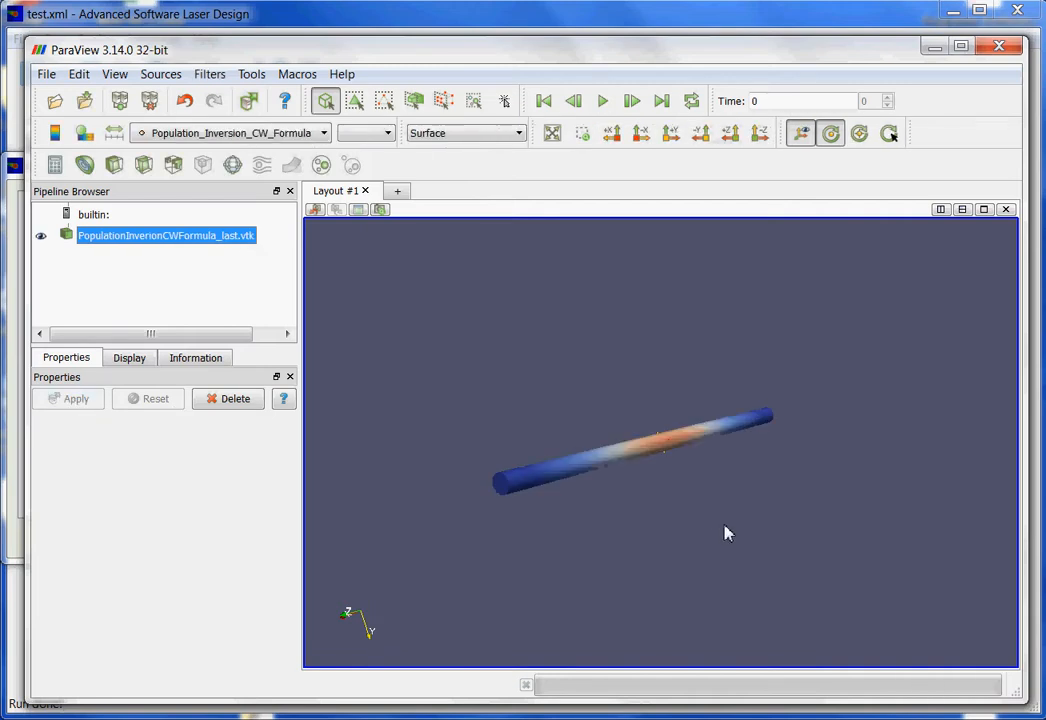
scroll(720, 534, "up", 5)
left_click_drag(670, 535, 698, 534)
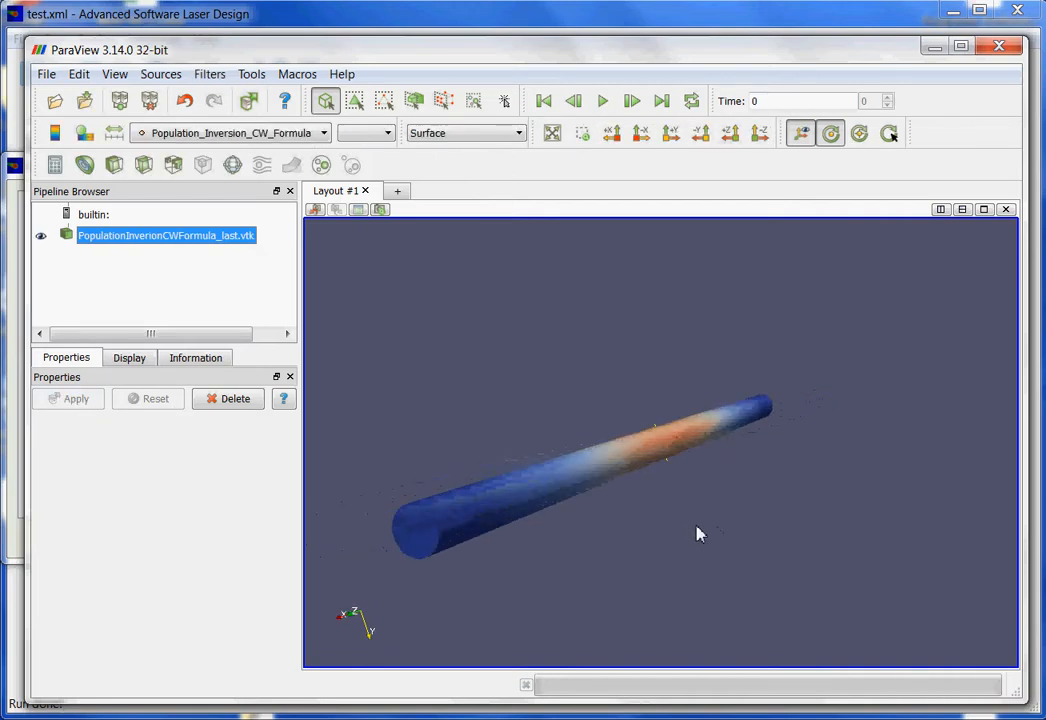
left_click(444, 134)
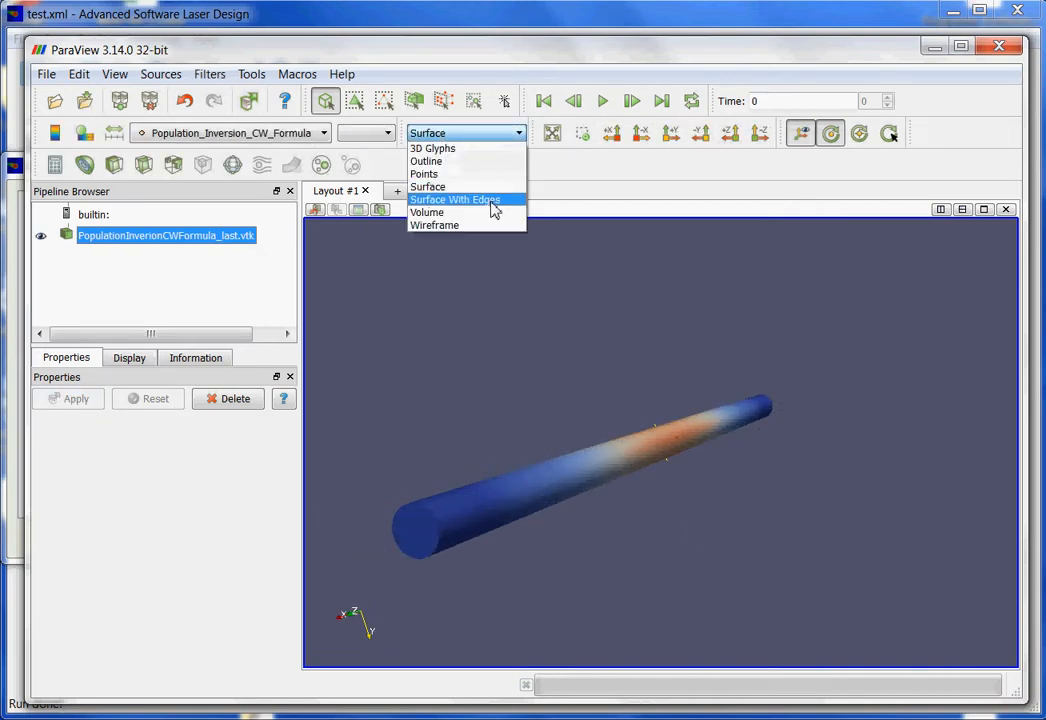
left_click(494, 203)
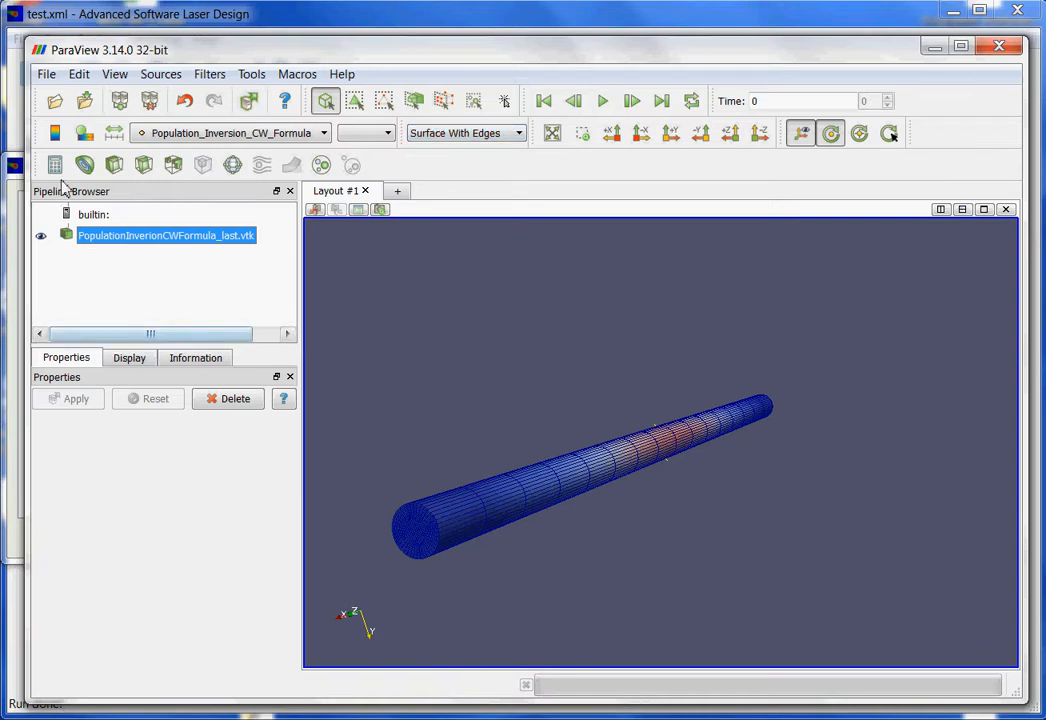
Clip the population inversion dataset with a plane normal to X and display the clip as Surface With Edges
left_click(115, 166)
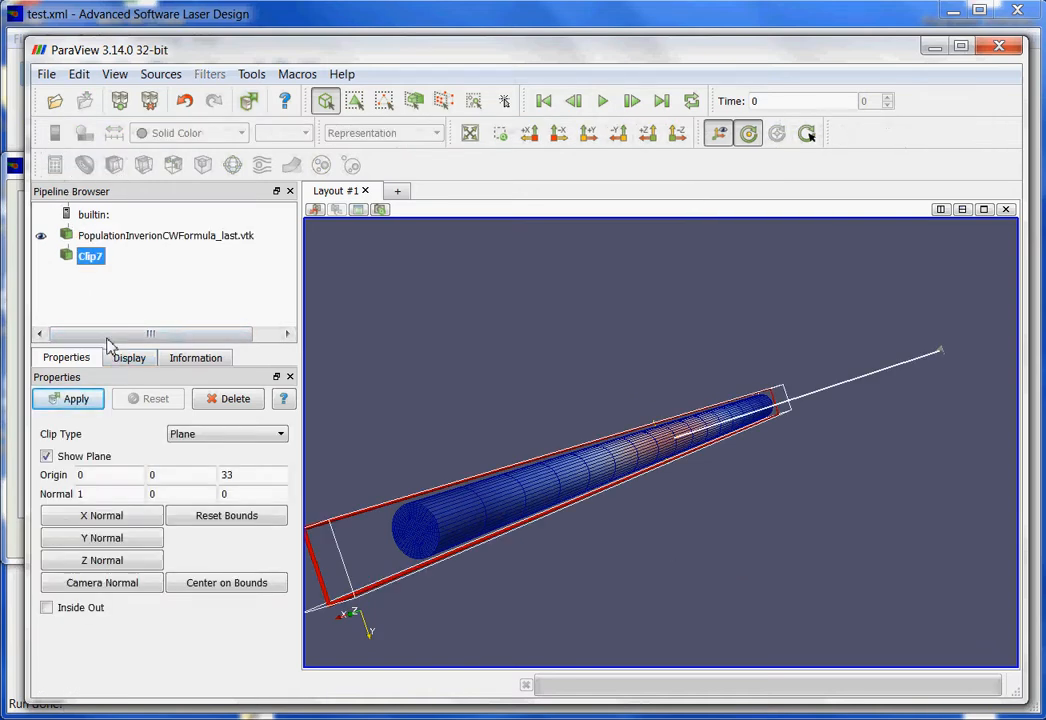
left_click(77, 404)
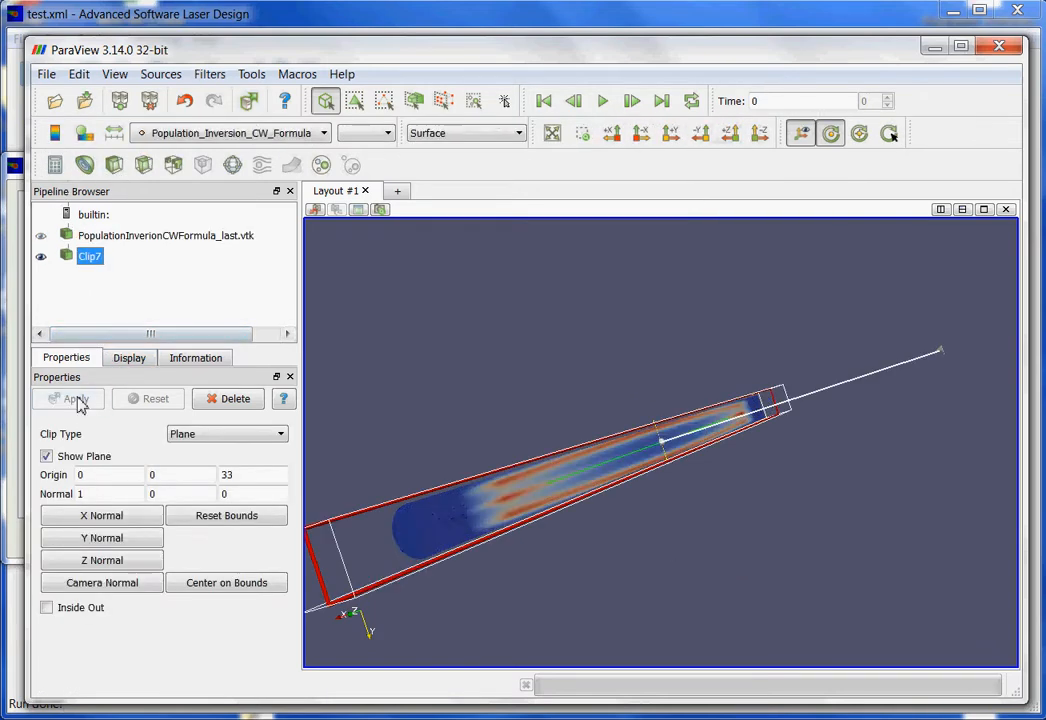
left_click(495, 138)
left_click(478, 200)
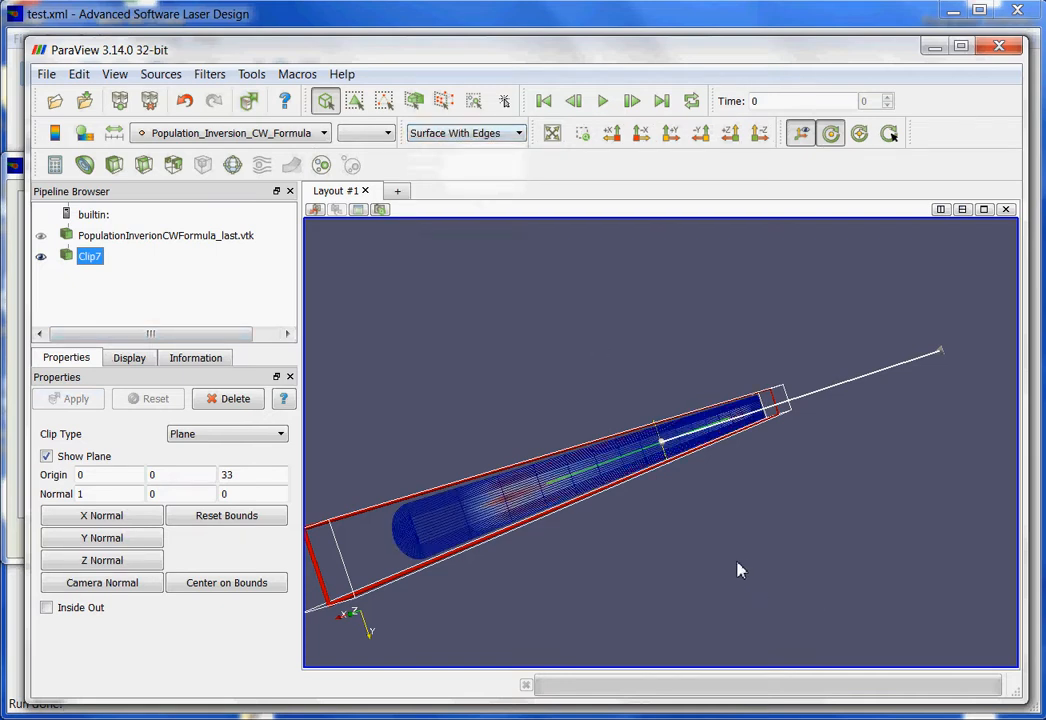
scroll(738, 569, "up", 2)
left_click_drag(677, 561, 727, 533)
scroll(723, 534, "up", 2)
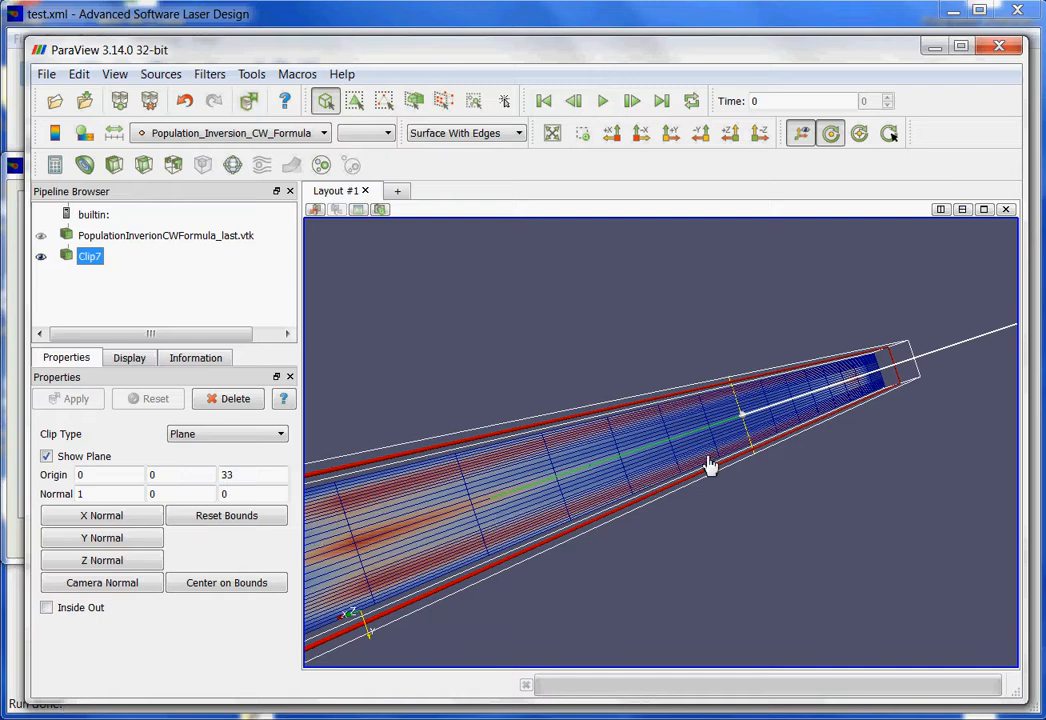
left_click_drag(427, 546, 570, 544)
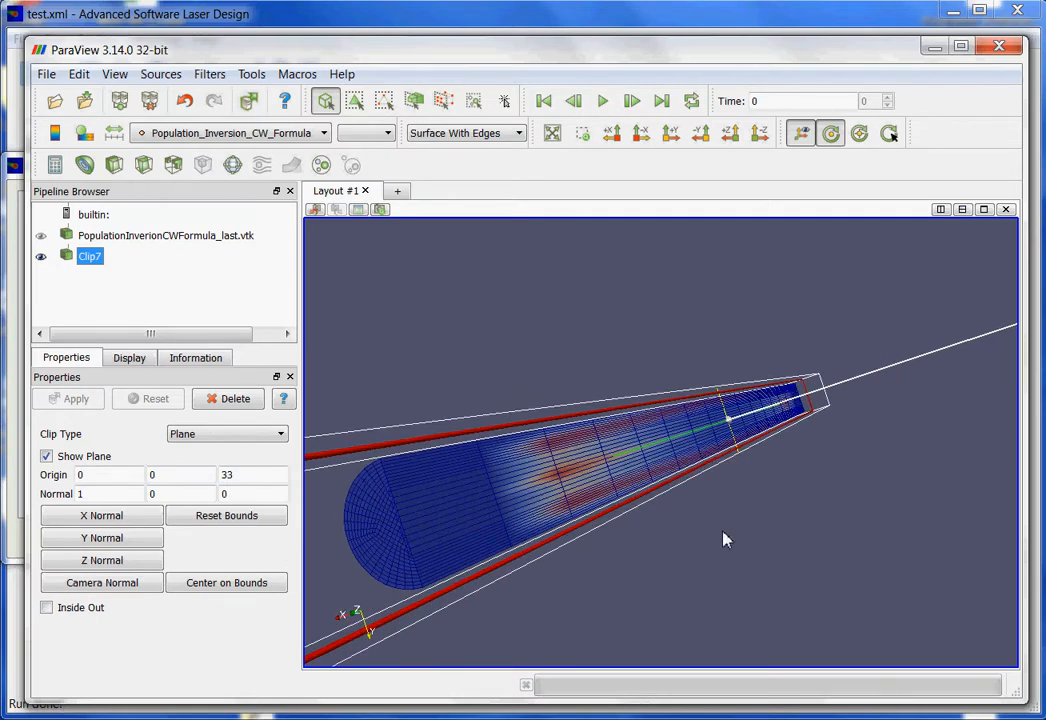
scroll(745, 541, "up", 3)
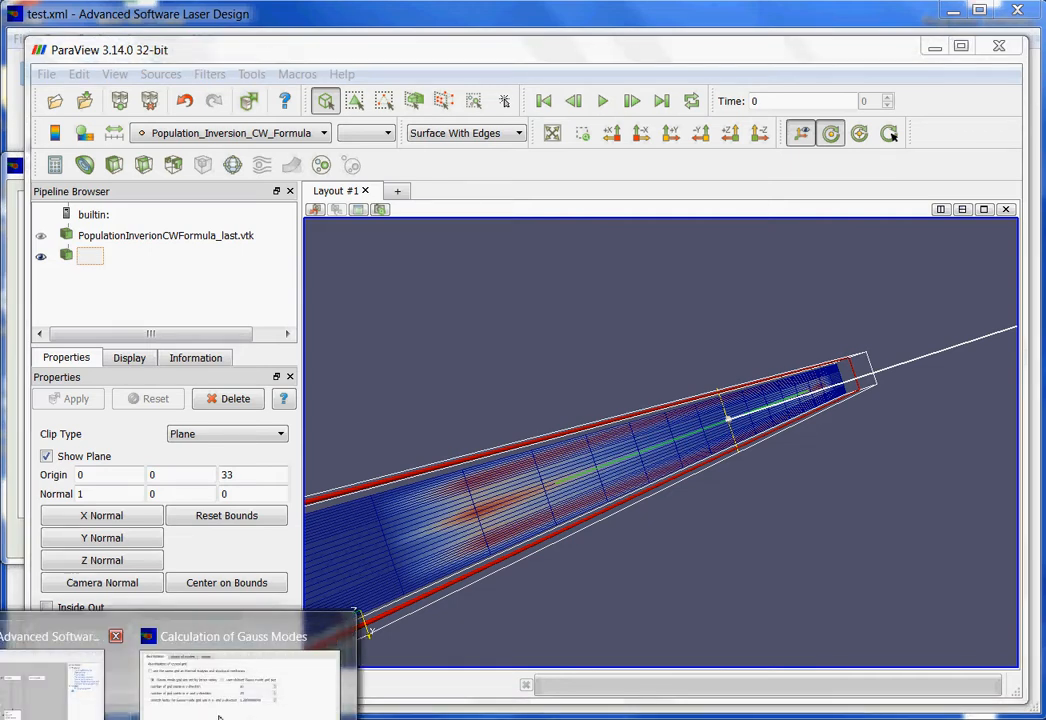
Switch back to the Calculation of Gauss Modes dialog and set the number of grid points in z-direction to 50
left_click(245, 668)
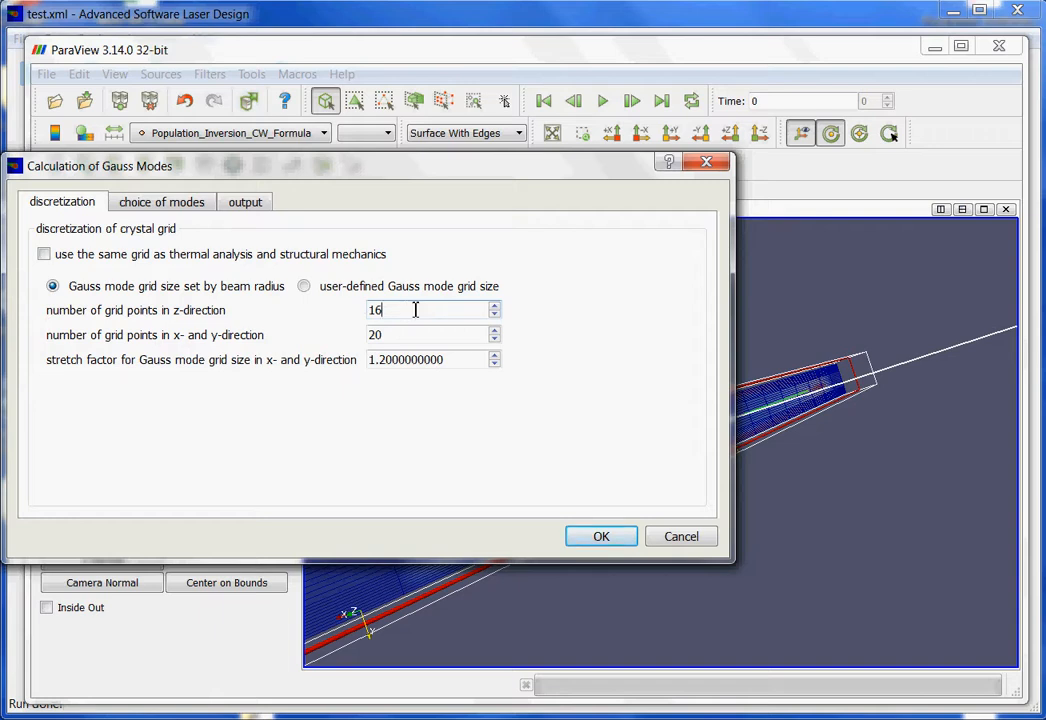
left_click_drag(415, 310, 355, 308)
left_click(601, 537)
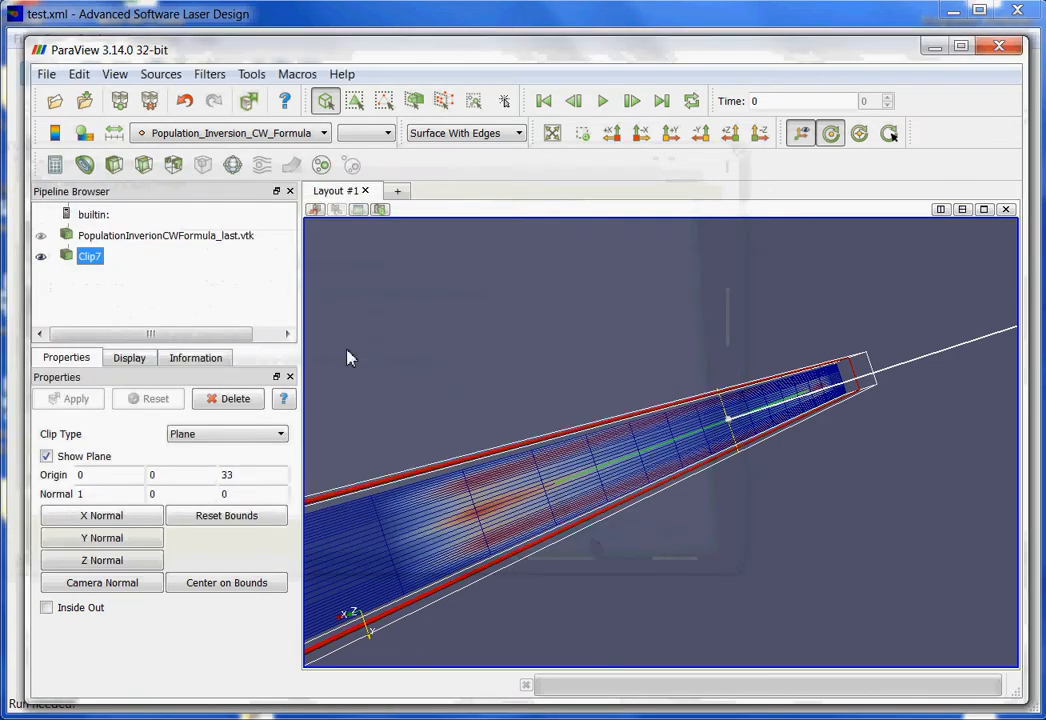
Return to the resonator view in Advanced Software Laser Design and rerun the simulation with the finer Gauss mode grid
left_click(386, 17)
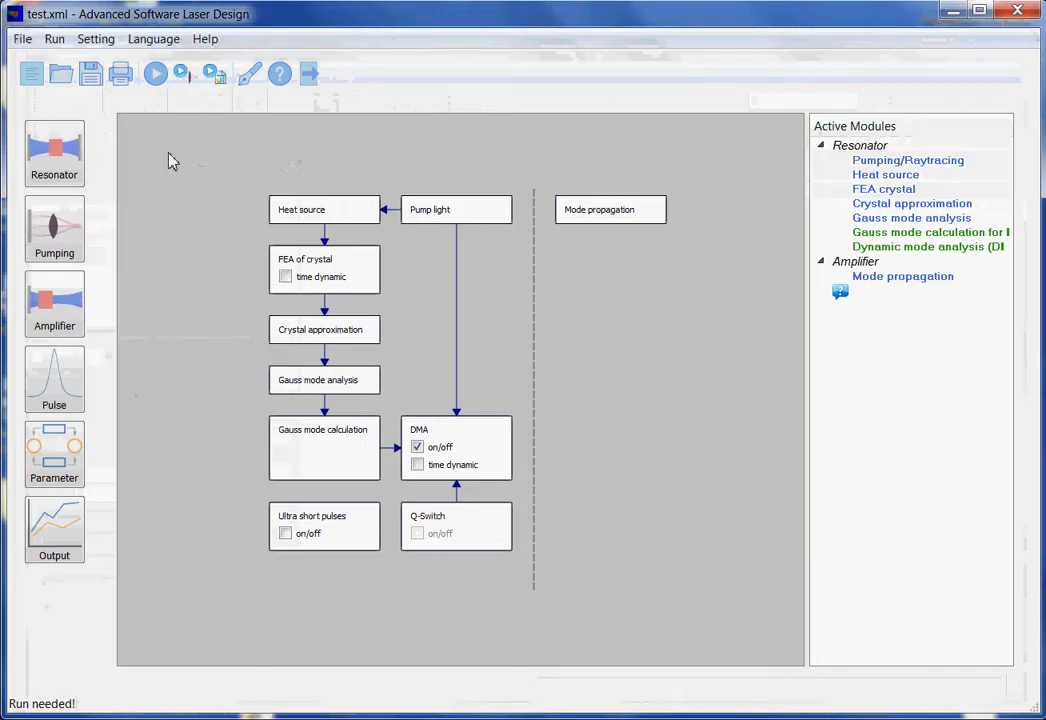
left_click(35, 160)
left_click(155, 78)
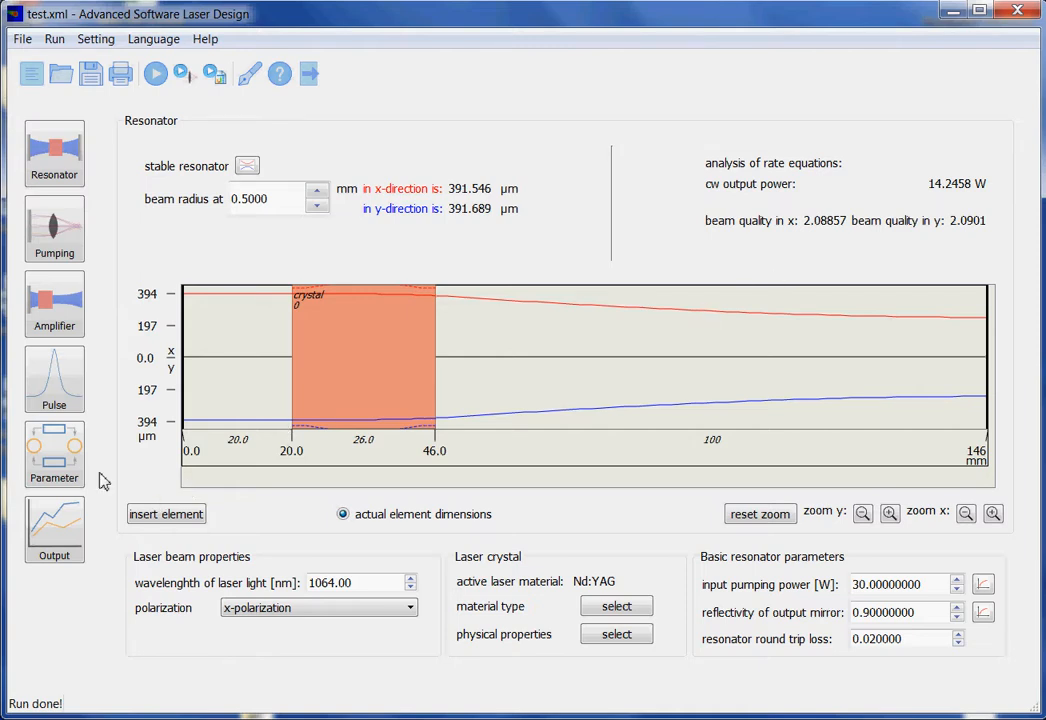
Check the Gaussian mode type and maximum transverse mode order in the Gauss mode settings, and close them without changes
left_click(35, 466)
double_click(822, 236)
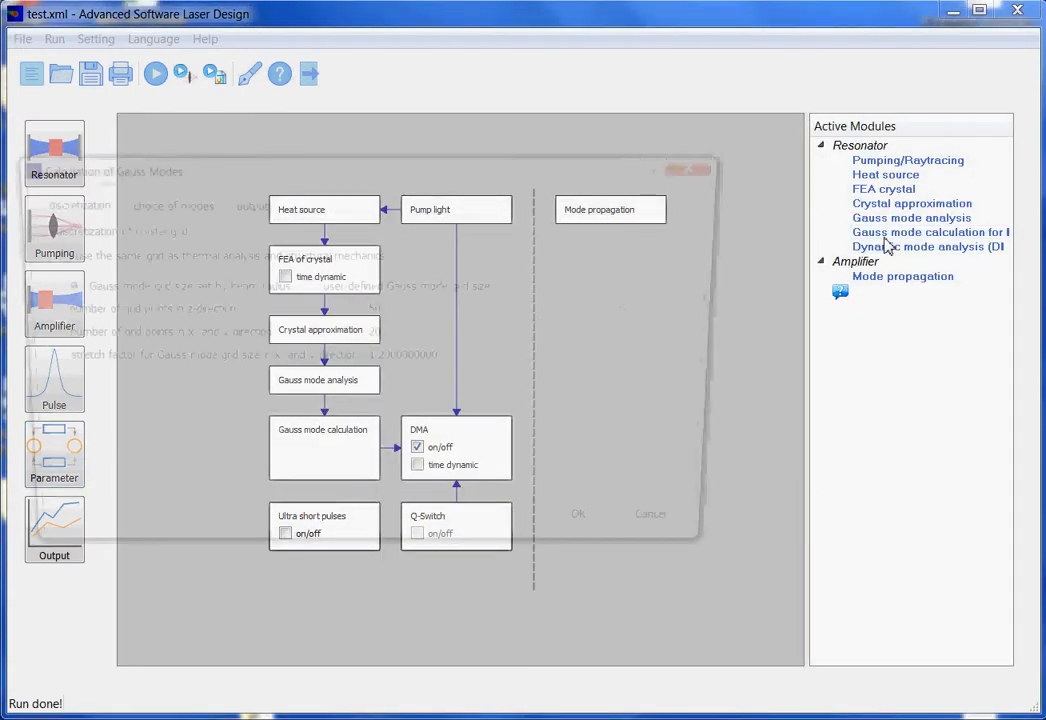
left_click(183, 205)
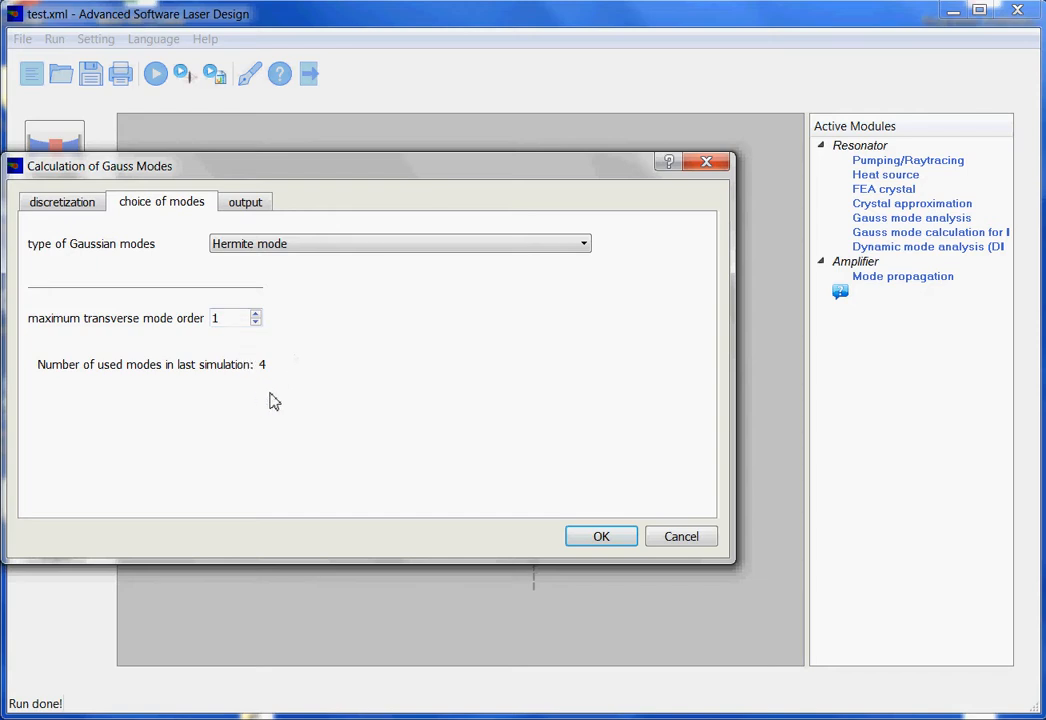
left_click(694, 542)
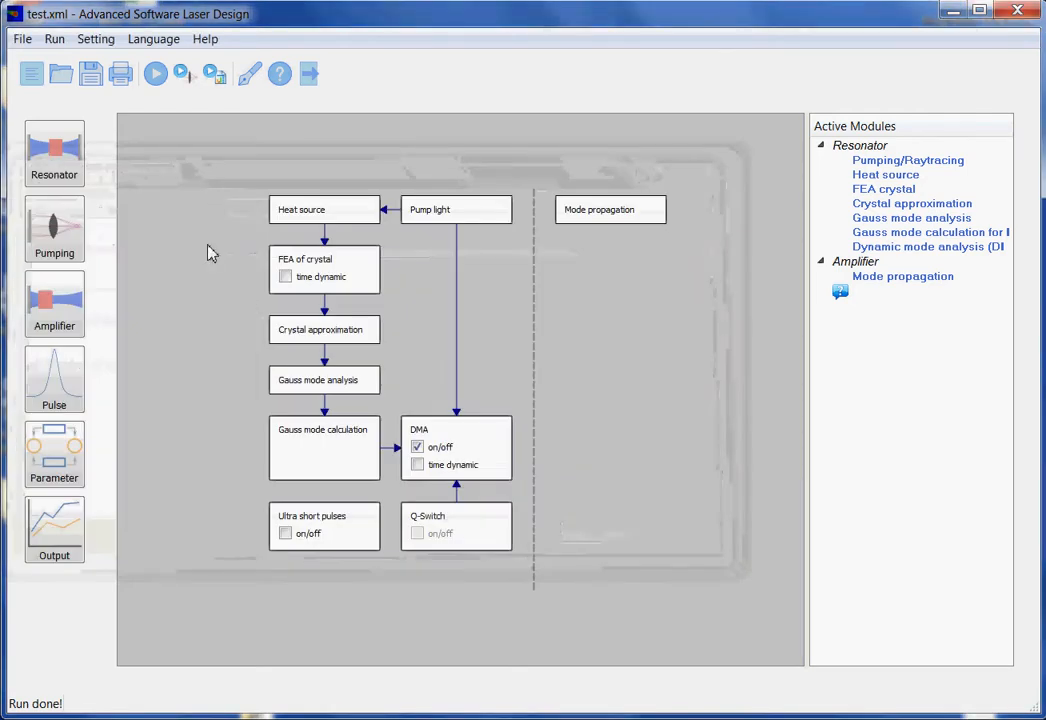
Switch the resonator plot to show the beam radius by mode order, and view orders 0, 1, 2 and 3
left_click(75, 165)
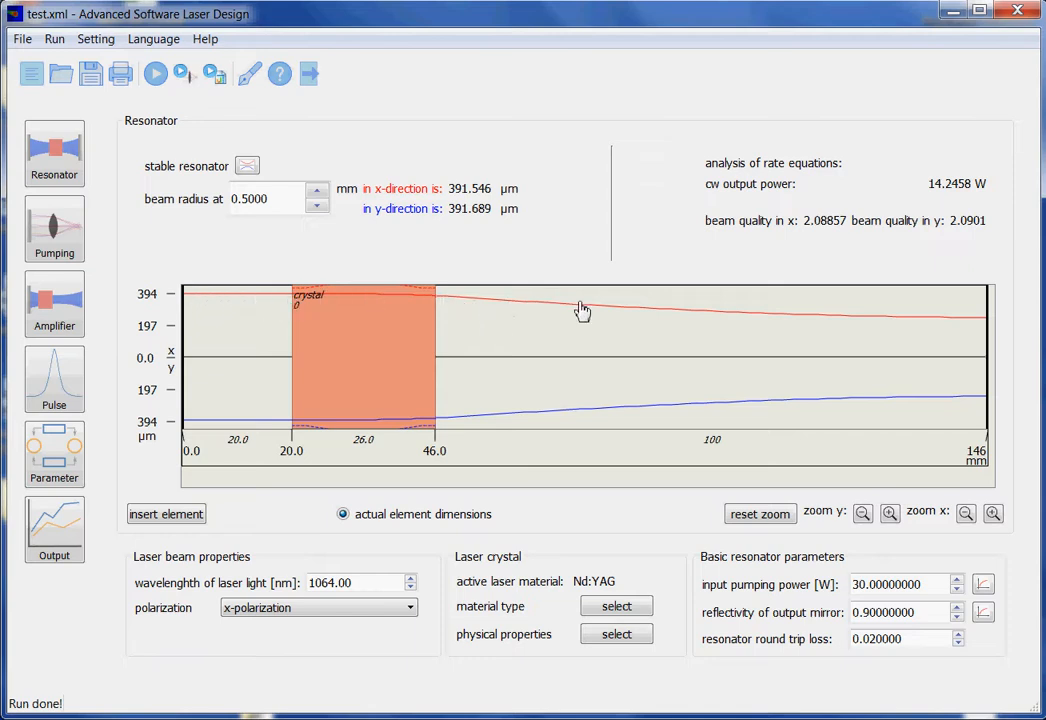
left_click(246, 170)
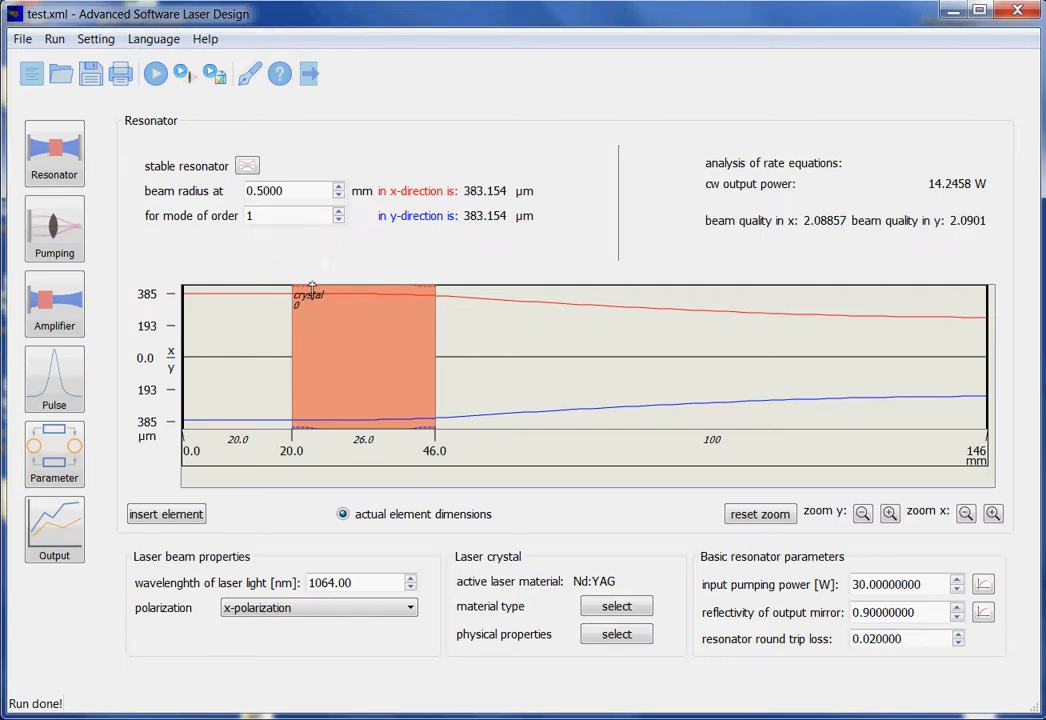
left_click(339, 220)
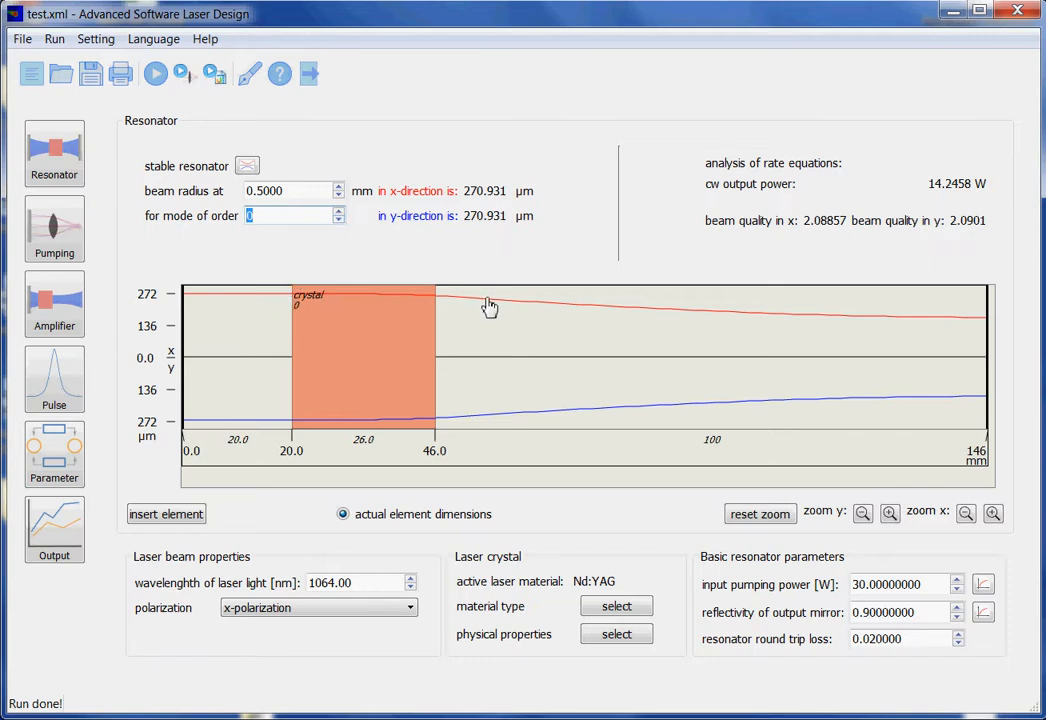
left_click(339, 215)
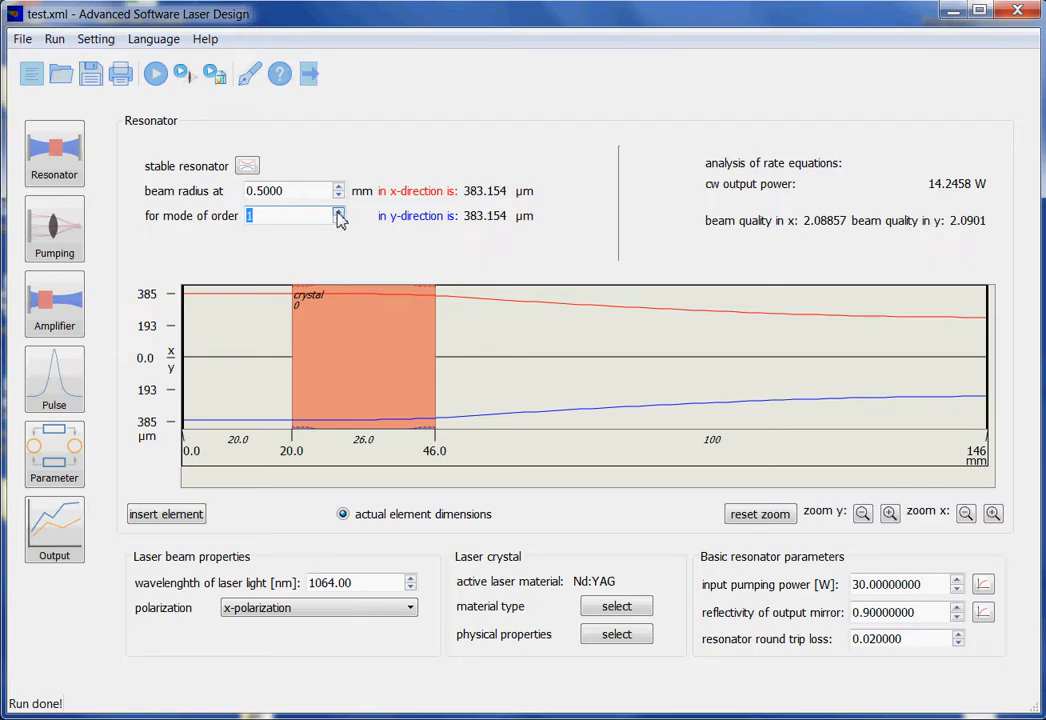
left_click(339, 215)
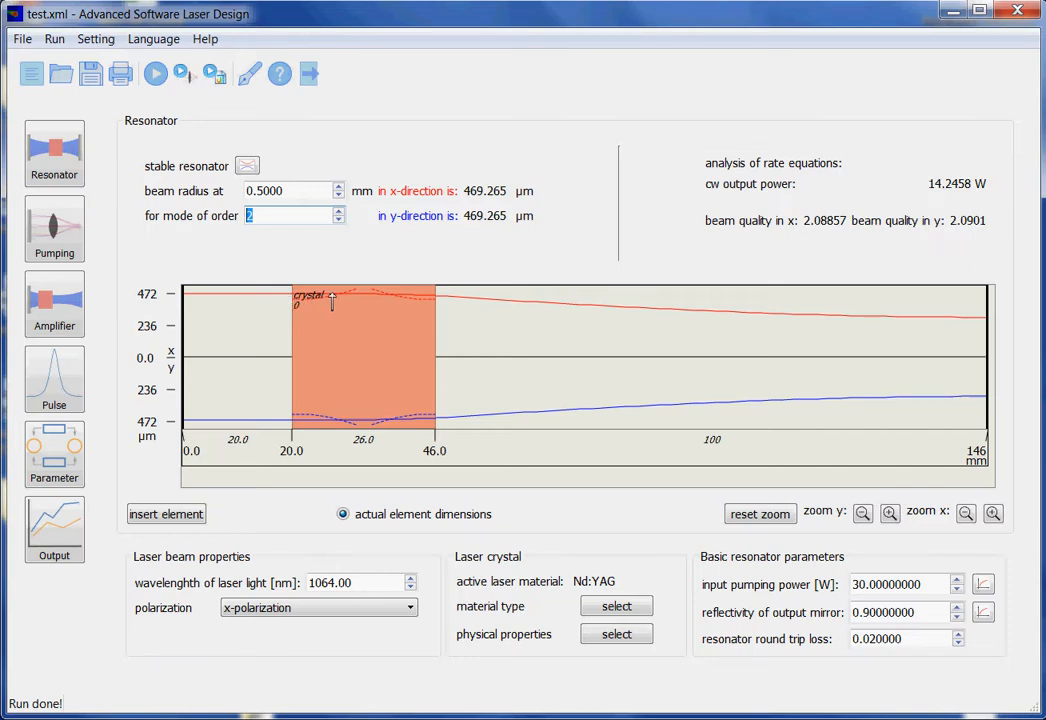
left_click(339, 212)
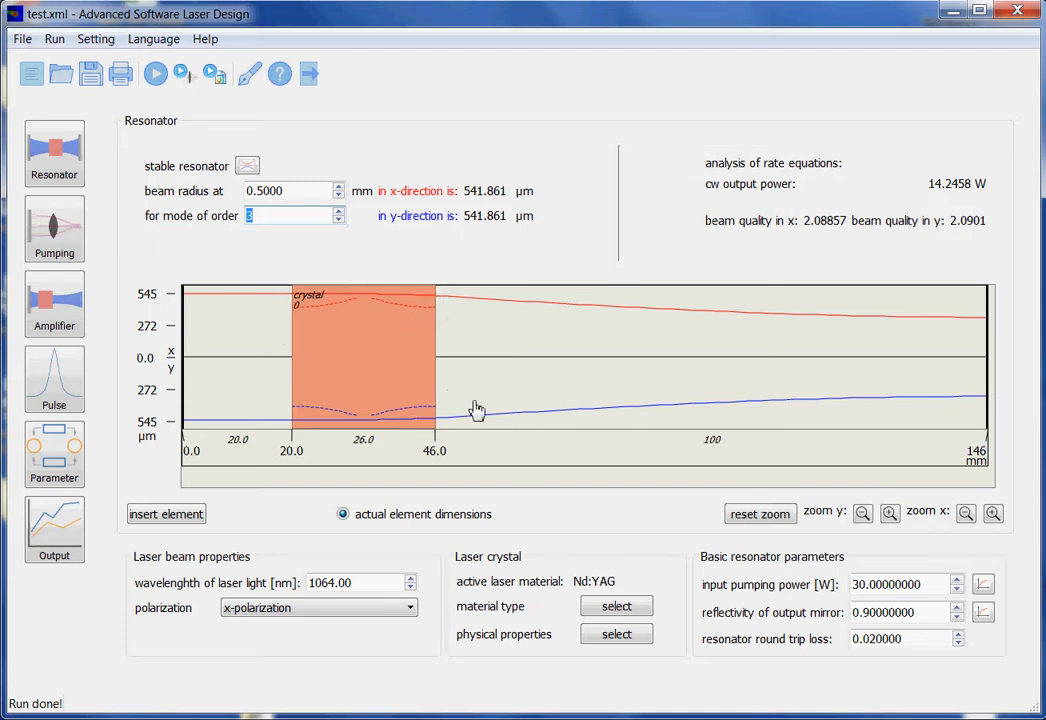
Set the maximum transverse mode order to 3 in the Gauss mode calculation settings, keeping the Hermite mode type
left_click(57, 466)
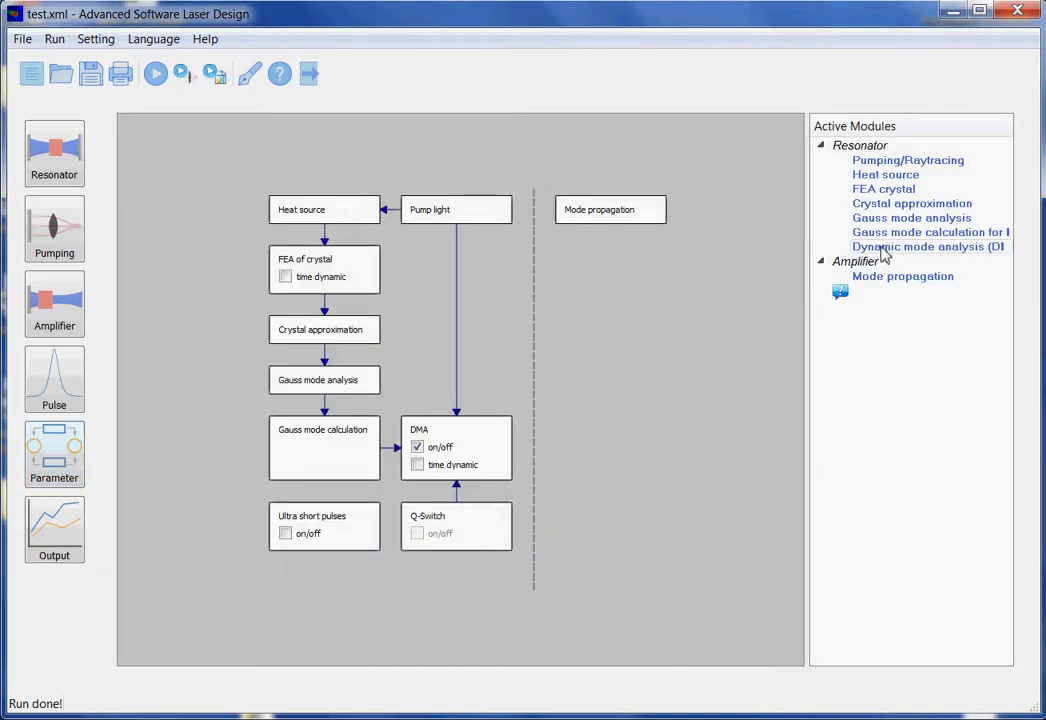
double_click(886, 236)
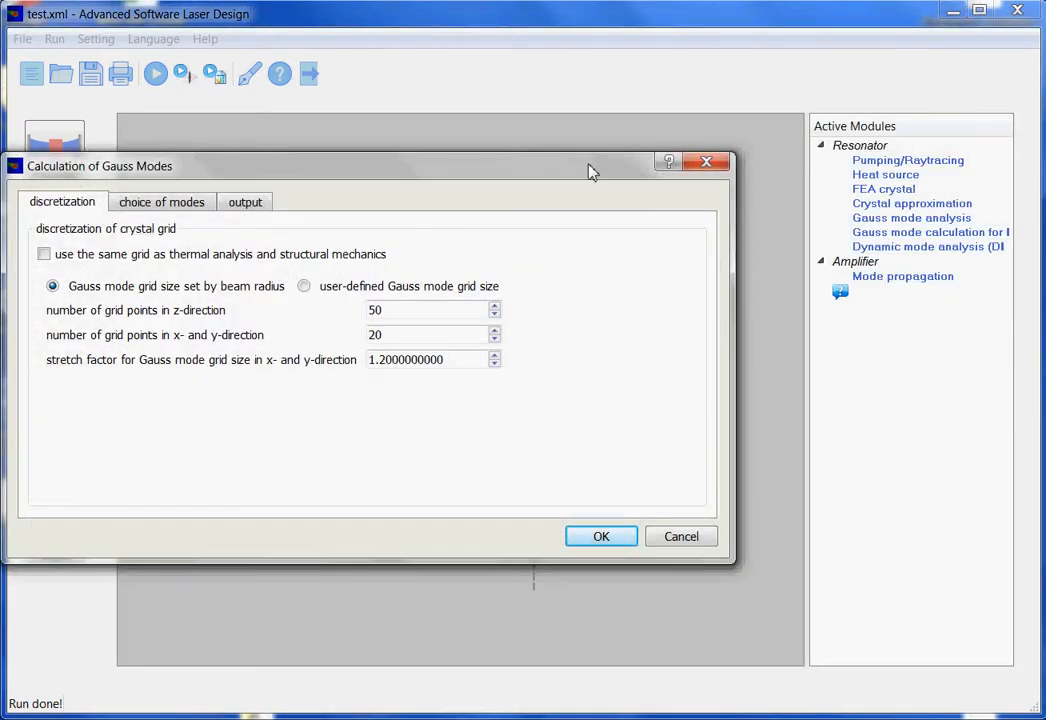
left_click_drag(591, 170, 630, 167)
left_click(195, 199)
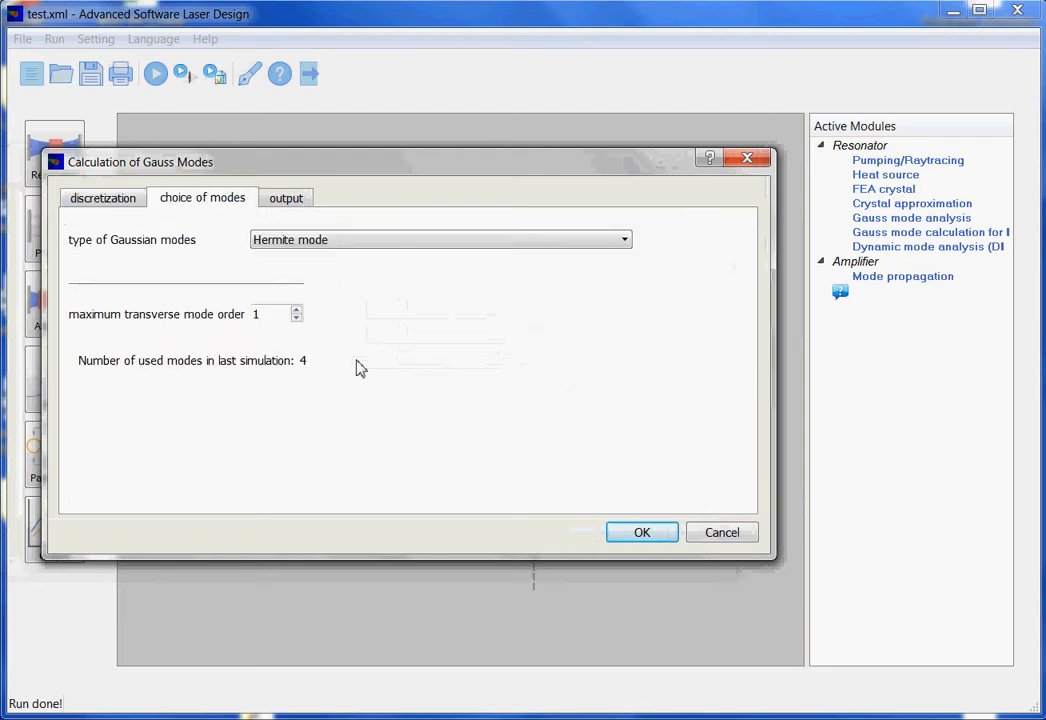
left_click(297, 311)
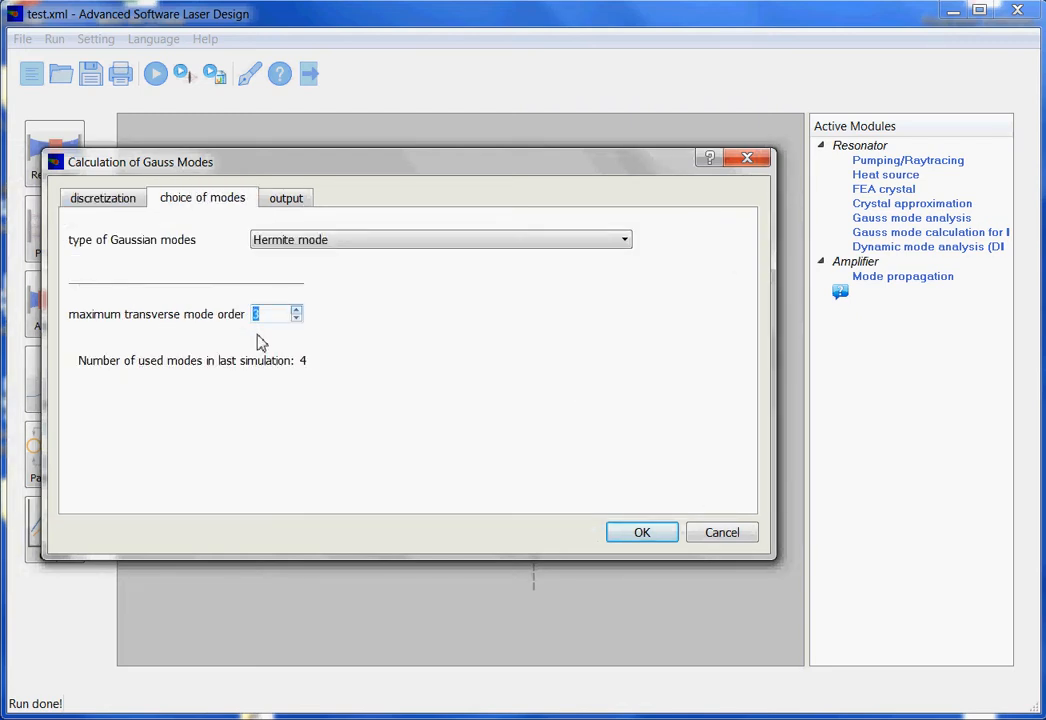
left_click(640, 533)
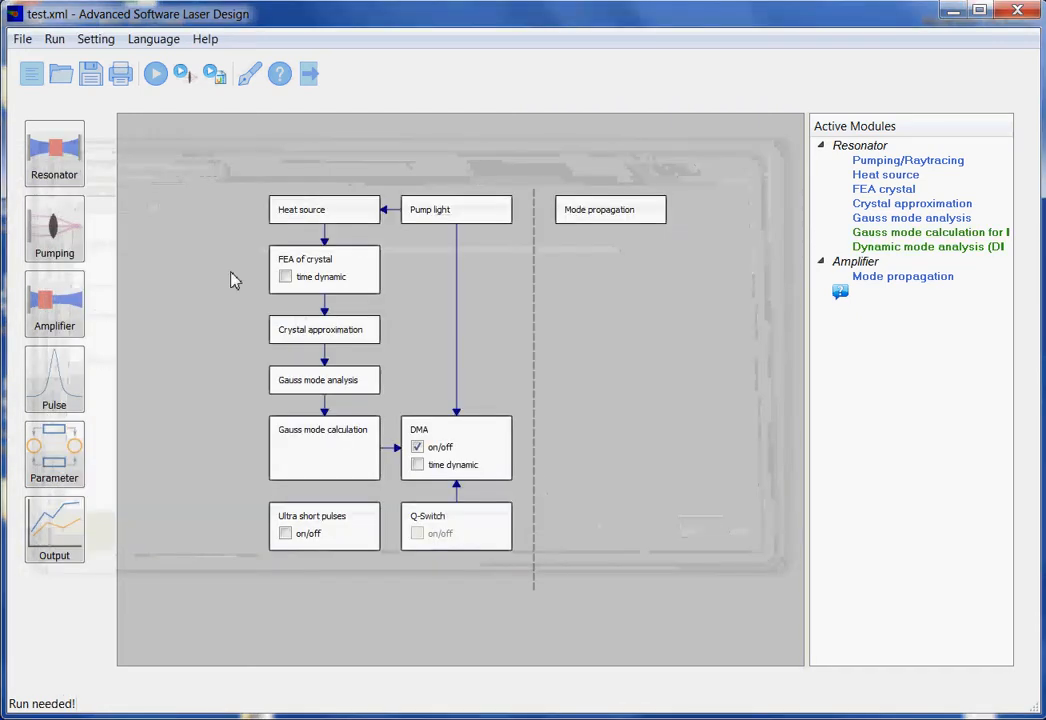
Rerun the simulation from the resonator view with the higher mode order, and switch the beam radius plot out of the mode-order display
left_click(63, 165)
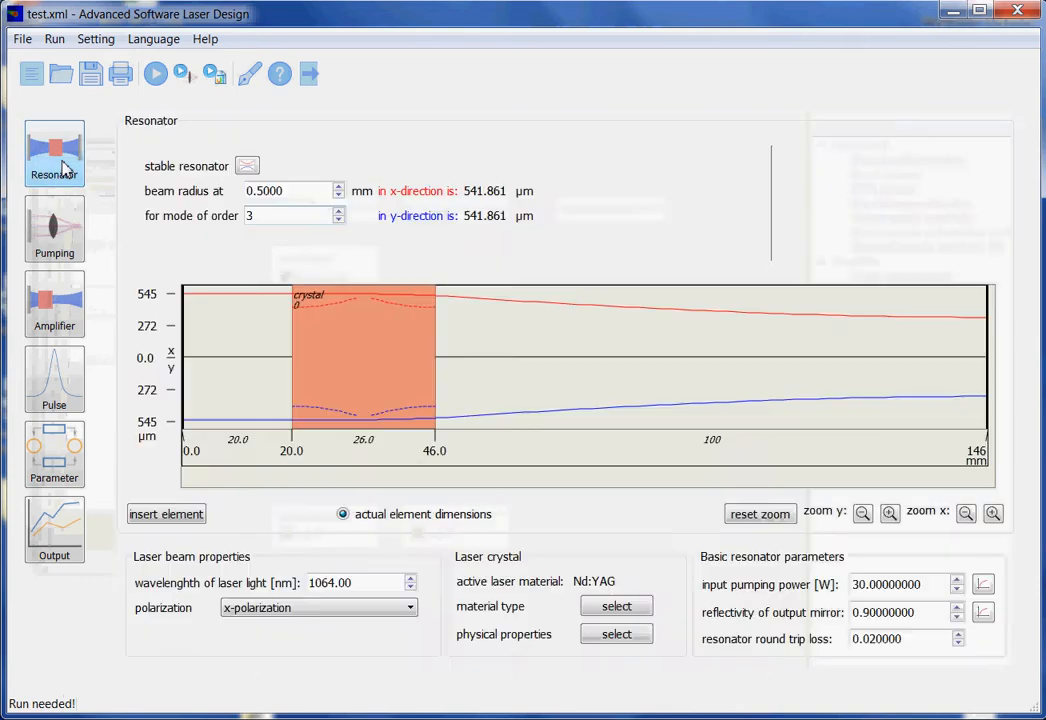
left_click(156, 76)
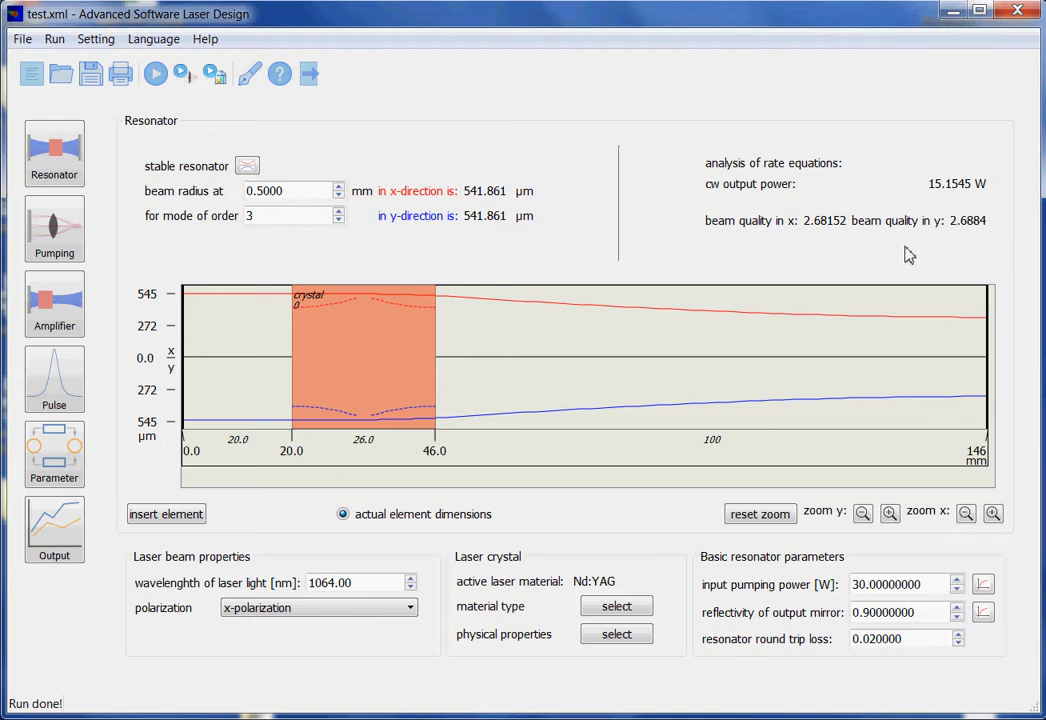
left_click(247, 166)
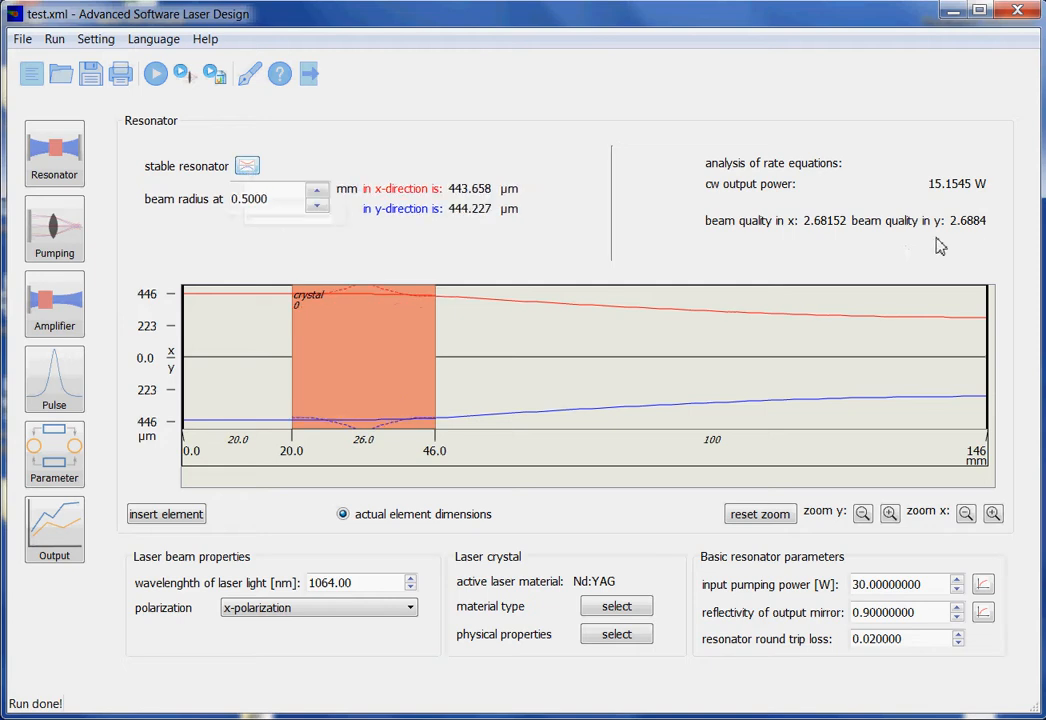